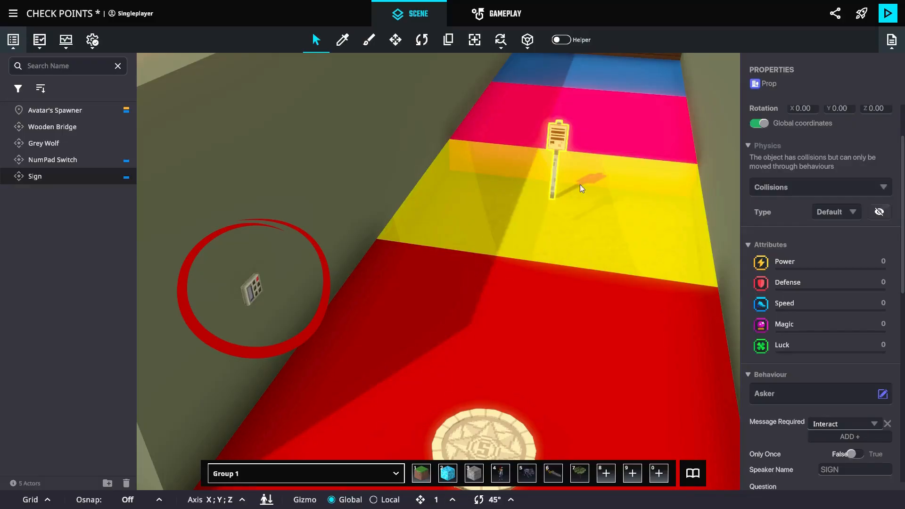
- Delete the sign standing on the yellow floor section of the corridor
{"action": "right_click_drag", "start_coordinate": [480, 314], "coordinate": [492, 264]}
{"action": "left_click", "coordinate": [545, 207]}
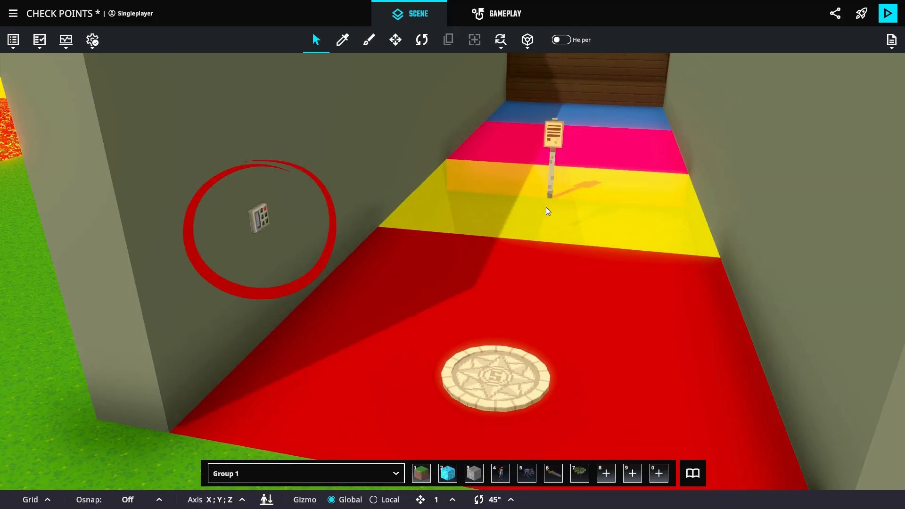
{"action": "left_click", "coordinate": [549, 145]}
{"action": "key", "text": "Delete"}
{"action": "scroll", "coordinate": [561, 381], "scroll_direction": "down", "scroll_amount": 2}
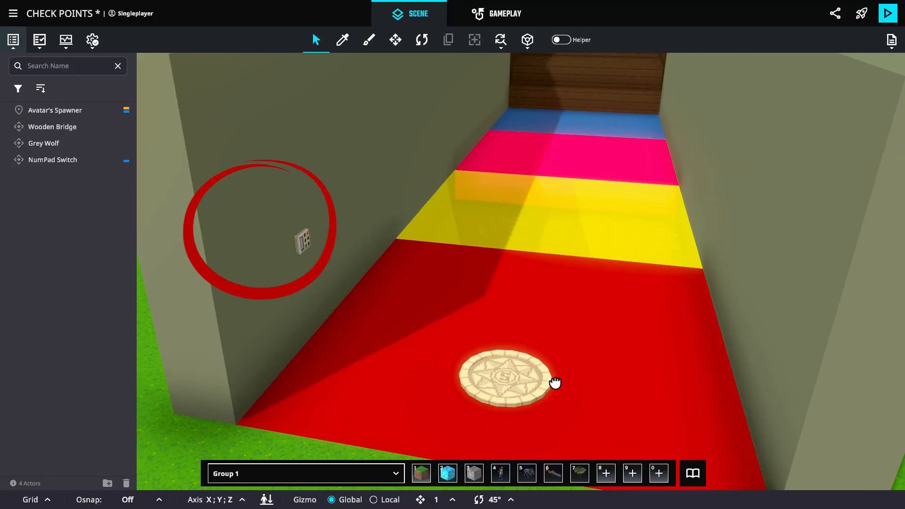
- Find the Spawn Point - Creator Pack asset by searching for "check" and place one on the yellow floor section
{"action": "left_click", "coordinate": [692, 474]}
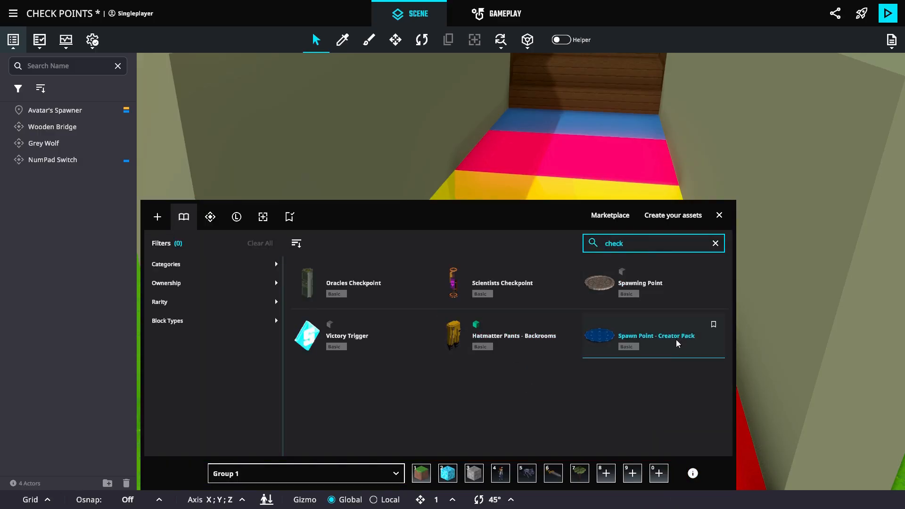
{"action": "left_click", "coordinate": [677, 343]}
{"action": "left_click", "coordinate": [719, 216]}
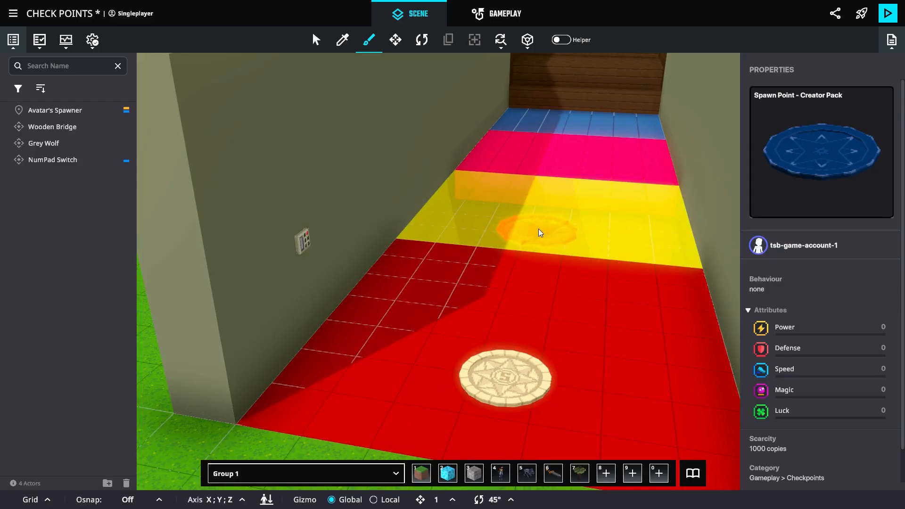
{"action": "left_click", "coordinate": [537, 230]}
- Assign the Asker behaviour to the spawn point on the yellow section
{"action": "left_click", "coordinate": [316, 40]}
{"action": "left_click", "coordinate": [535, 229]}
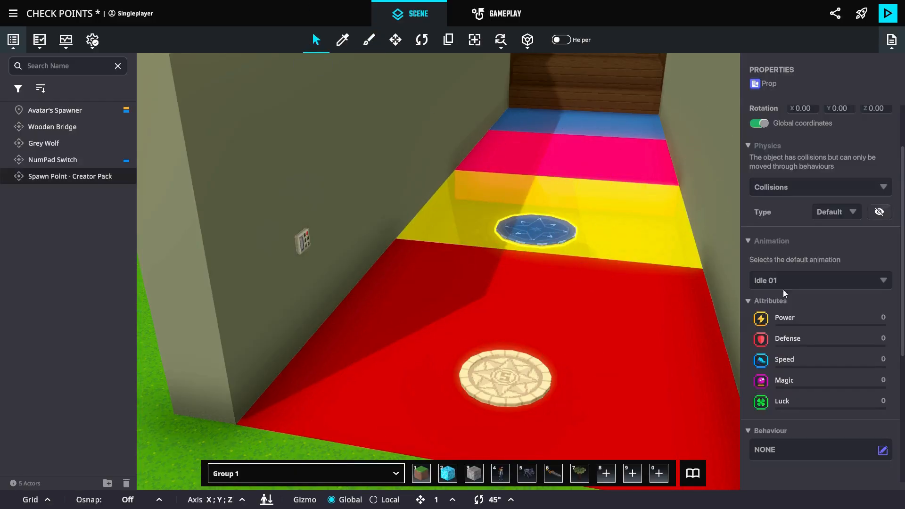
{"action": "scroll", "coordinate": [801, 301], "scroll_direction": "down", "scroll_amount": 3}
{"action": "left_click", "coordinate": [879, 323]}
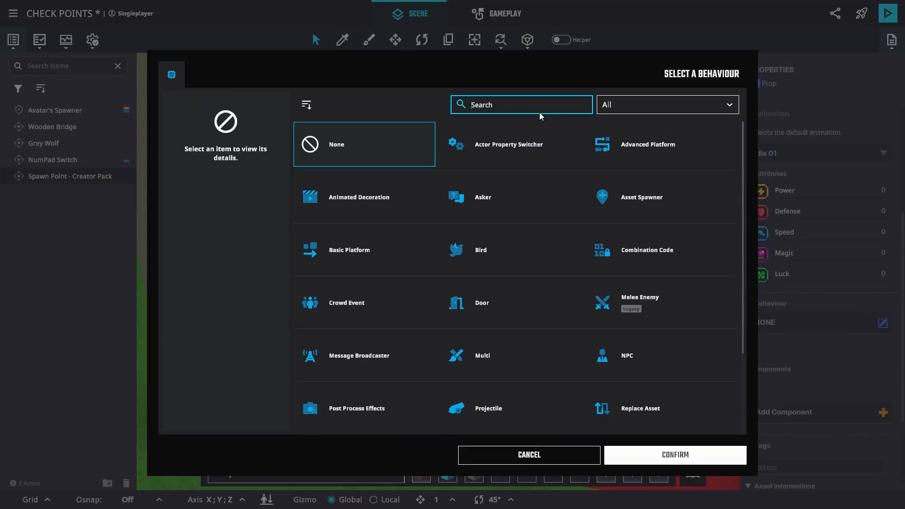
{"action": "type", "text": "ask"}
{"action": "left_click", "coordinate": [509, 142]}
{"action": "left_click", "coordinate": [659, 455]}
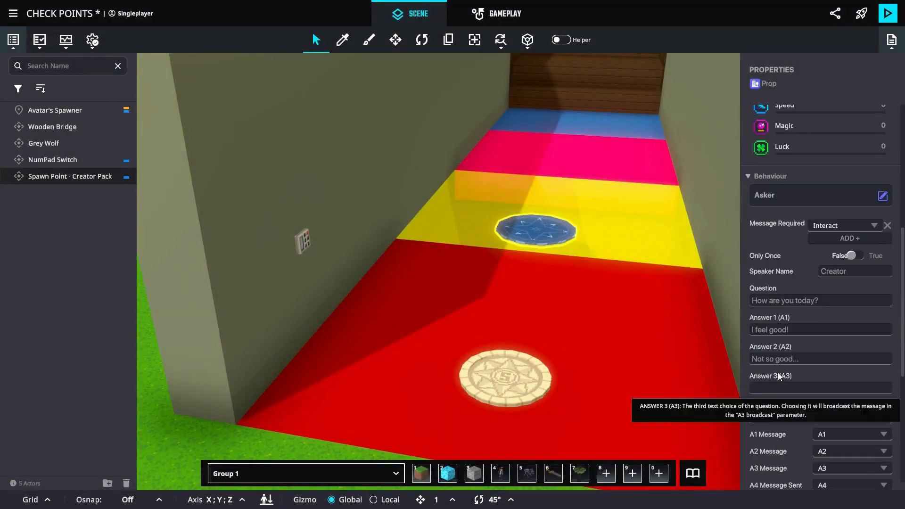
- Set the Asker's speaker name to CHECK POINT1 and its question to ACTIVATE
{"action": "left_click", "coordinate": [842, 273]}
{"action": "type", "text": "CHECK PO"}
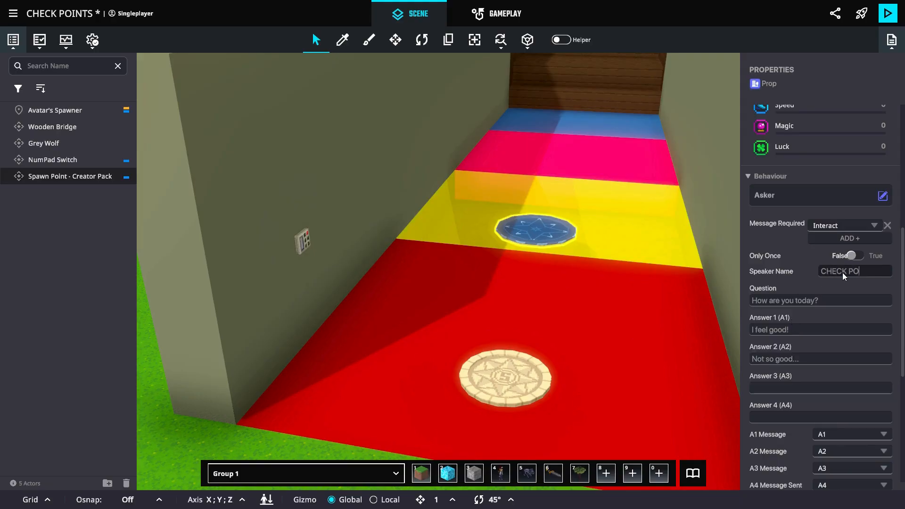
{"action": "type", "text": "INT1"}
{"action": "left_click", "coordinate": [781, 301]}
{"action": "type", "text": "ACIT"}
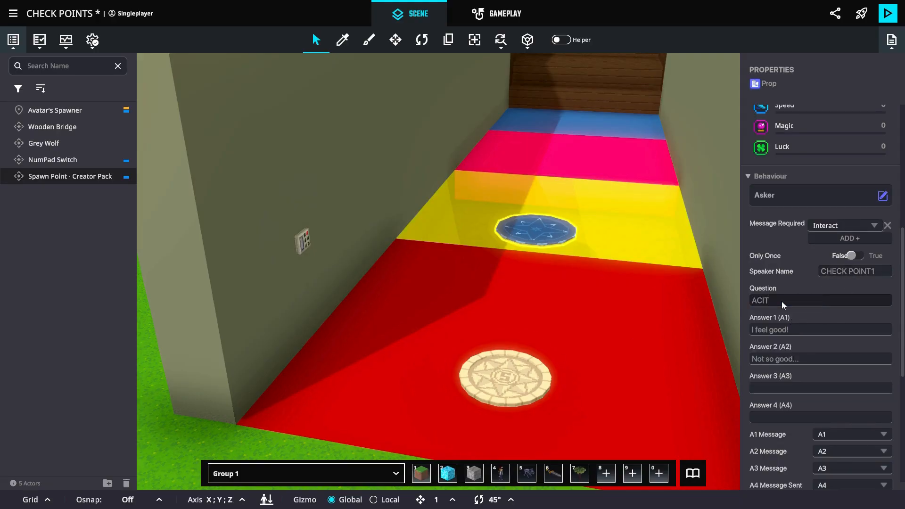
{"action": "type", "text": "VATE"}
- Make YES the Asker's only answer and have it send the message CH1
{"action": "left_click", "coordinate": [792, 326]}
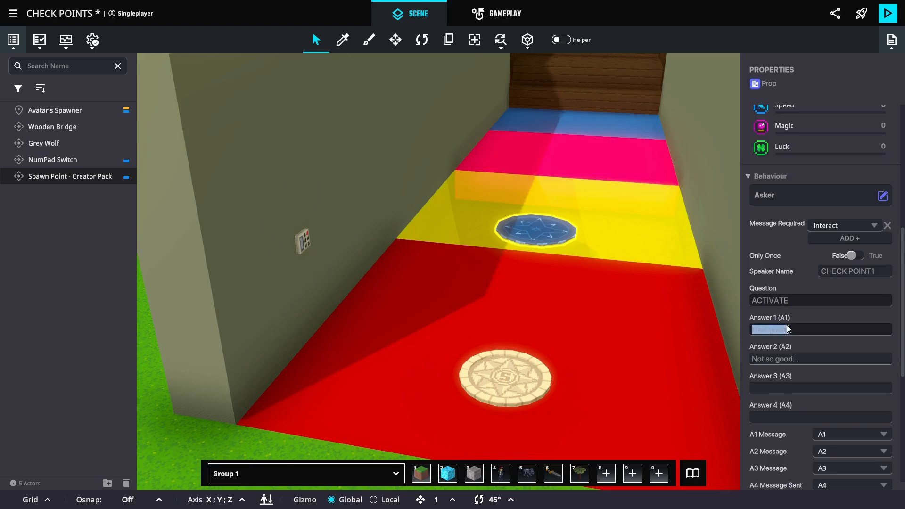
{"action": "type", "text": "YES"}
{"action": "left_click", "coordinate": [841, 436]}
{"action": "type", "text": "CH1"}
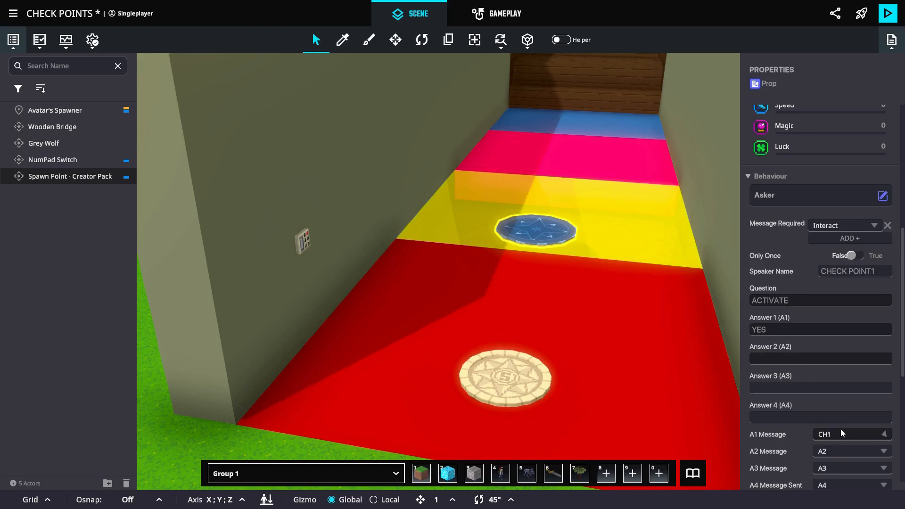
- Add a Checkpoint component to the yellow section's spawn point with CH1 as its activation message
{"action": "scroll", "coordinate": [867, 349], "scroll_direction": "down", "scroll_amount": 3}
{"action": "left_click", "coordinate": [783, 448]}
{"action": "left_click", "coordinate": [494, 115]}
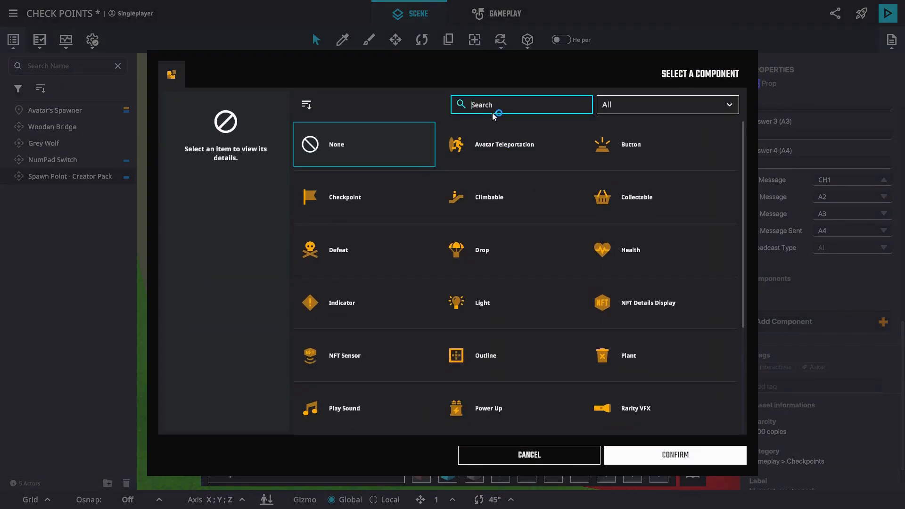
{"action": "type", "text": "che"}
{"action": "left_click", "coordinate": [517, 142]}
{"action": "left_click", "coordinate": [674, 452]}
{"action": "scroll", "coordinate": [779, 346], "scroll_direction": "down", "scroll_amount": 5}
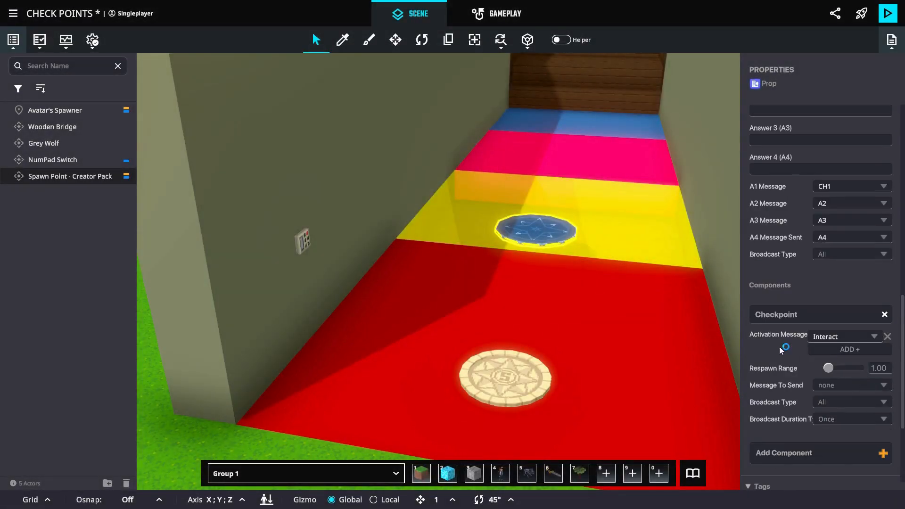
{"action": "left_click", "coordinate": [837, 337]}
{"action": "type", "text": "CH1"}
{"action": "key", "text": "Return"}
- Start a playtest and trigger the wall's kill switch before activating any checkpoint
{"action": "left_click", "coordinate": [888, 13]}
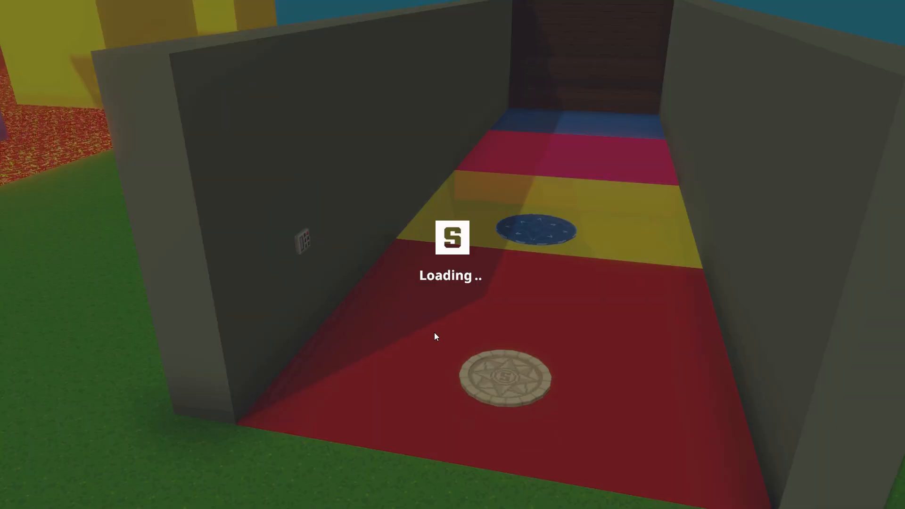
{"action": "key", "text": "w"}
{"action": "key", "text": "e"}
{"action": "left_click", "coordinate": [360, 442]}
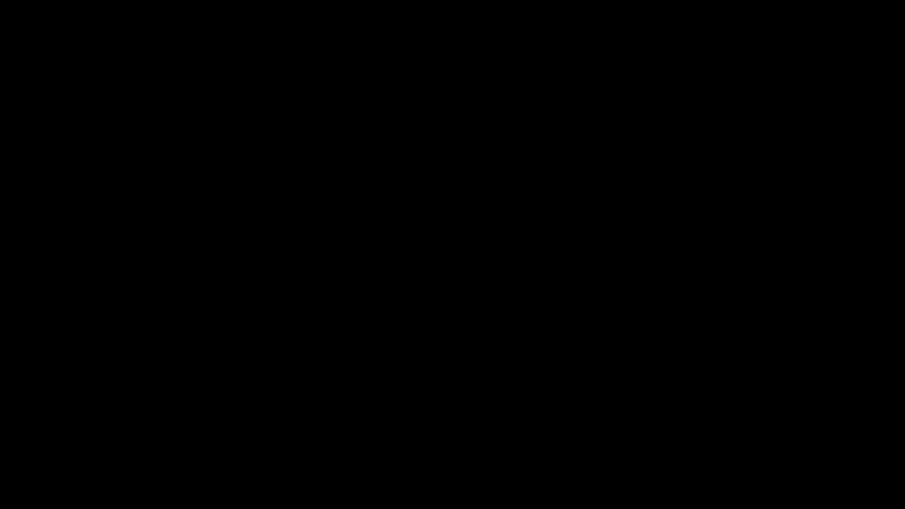
- Walk the avatar to the spawn point on the yellow section and activate it by answering YES
{"action": "key", "text": "d"}
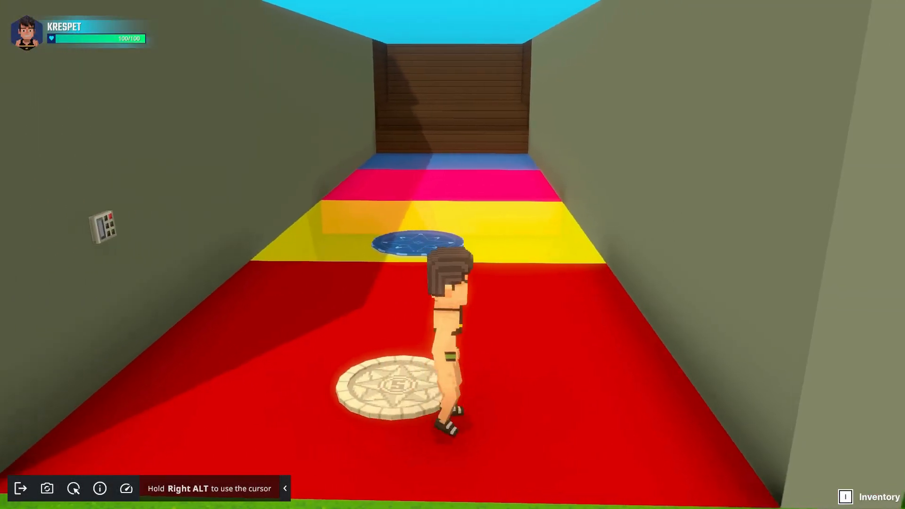
{"action": "key", "text": "a"}
{"action": "key", "text": "w"}
{"action": "key", "text": "e"}
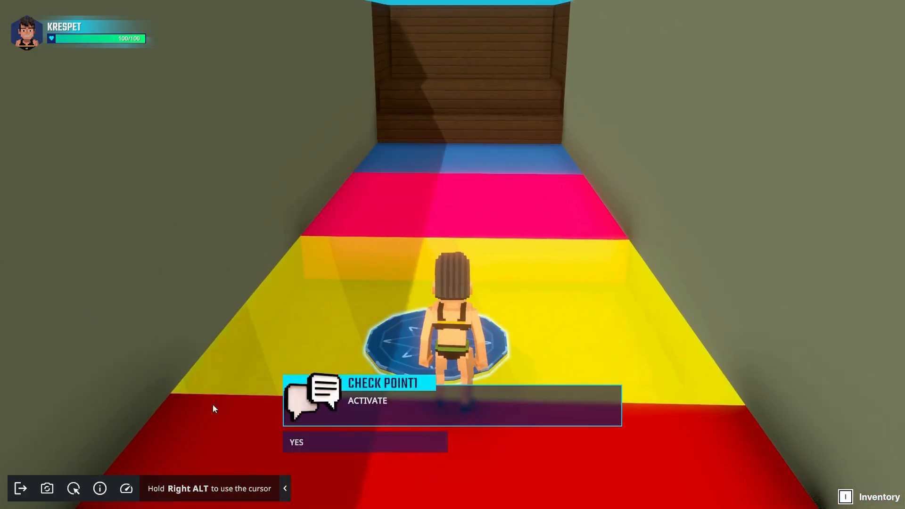
{"action": "left_click", "coordinate": [362, 442]}
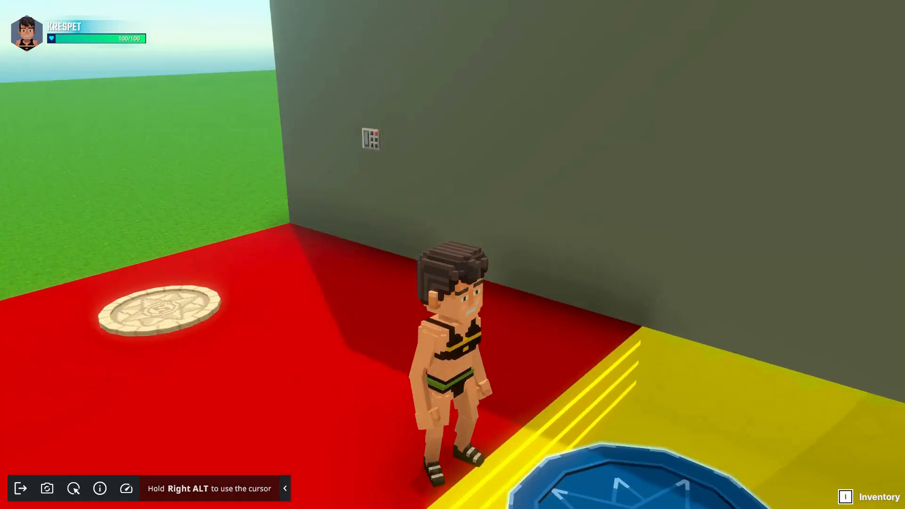
- Walk to the wall's kill switch and accept dying to test respawning at the activated checkpoint
{"action": "key", "text": "w"}
{"action": "key", "text": "e"}
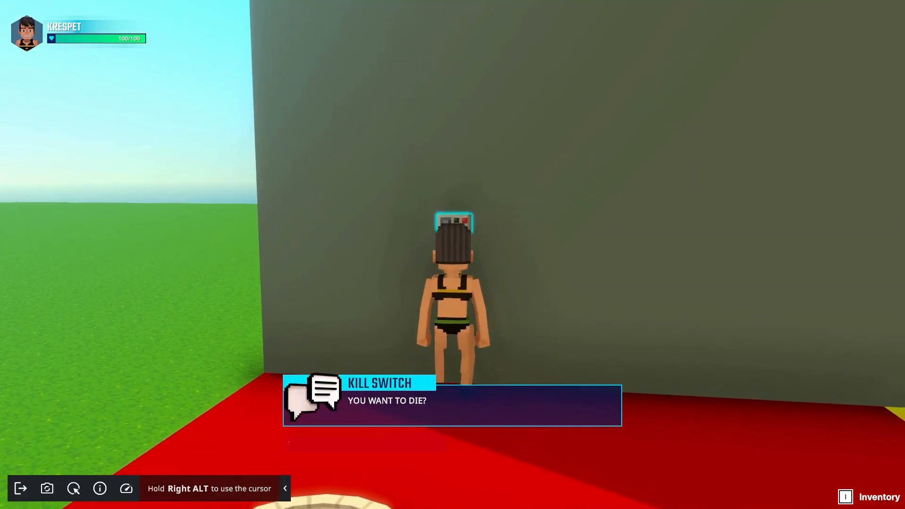
{"action": "left_click", "coordinate": [360, 446]}
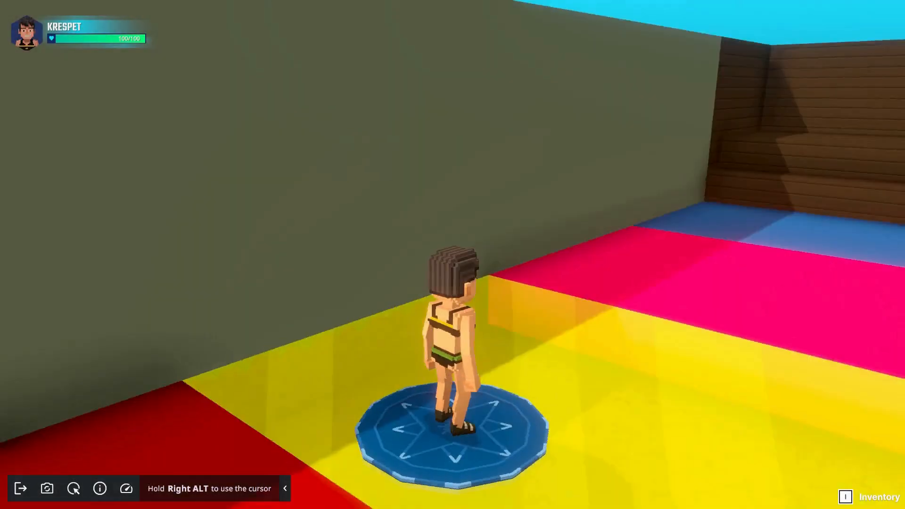
- Add a Checkpoint component to the spawn point on the pink section with CH2 as its activation message
{"action": "left_click", "coordinate": [316, 40]}
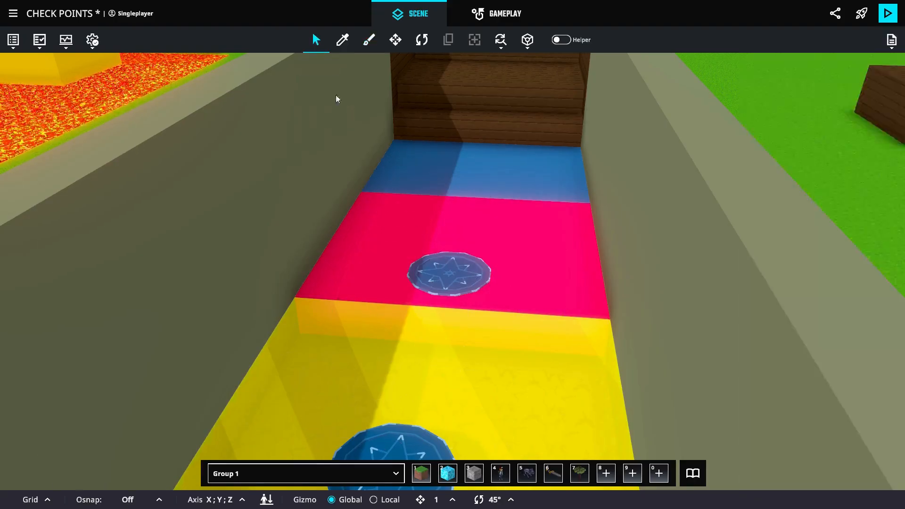
{"action": "left_click", "coordinate": [448, 272]}
{"action": "scroll", "coordinate": [802, 321], "scroll_direction": "down", "scroll_amount": 10}
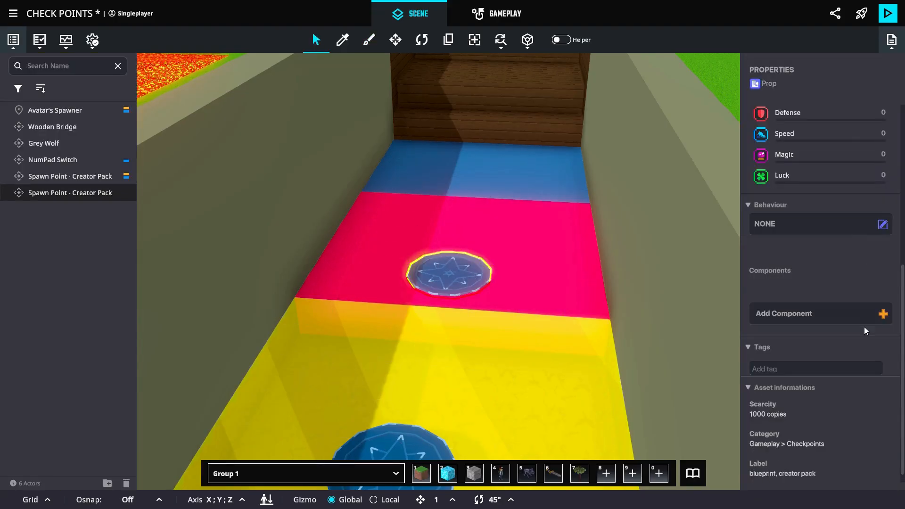
{"action": "left_click", "coordinate": [882, 313]}
{"action": "type", "text": "che"}
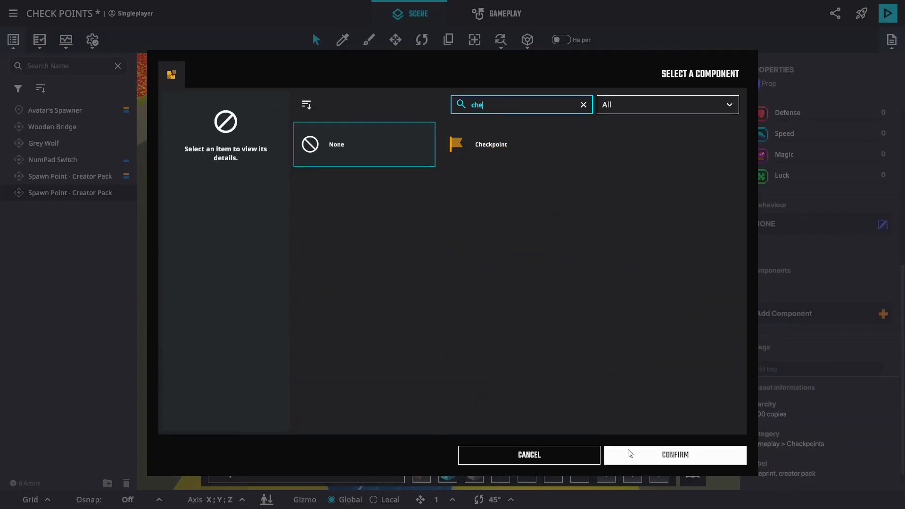
{"action": "left_click", "coordinate": [524, 151]}
{"action": "left_click", "coordinate": [677, 454]}
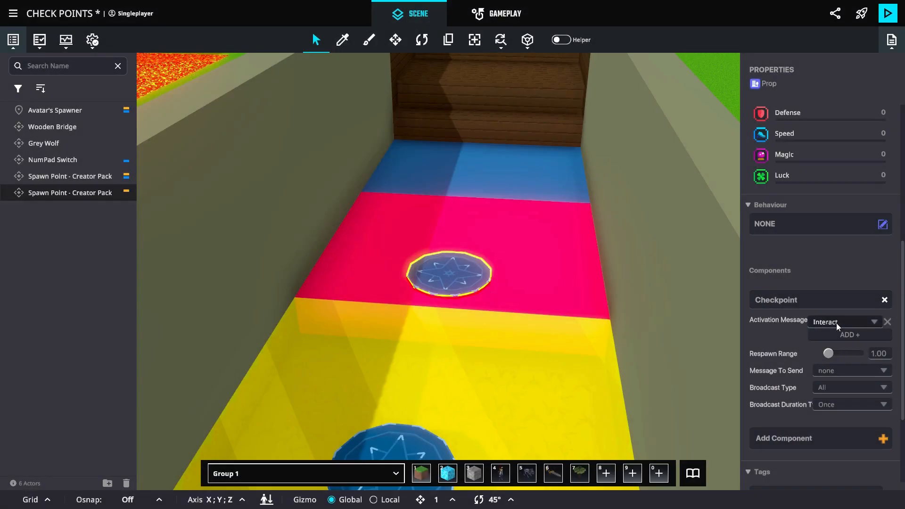
{"action": "left_click", "coordinate": [835, 323]}
{"action": "type", "text": "CH2"}
{"action": "key", "text": "Return"}
- Add a Trigger Volume component to the pink section's spawn point
{"action": "scroll", "coordinate": [852, 335], "scroll_direction": "down", "scroll_amount": 5}
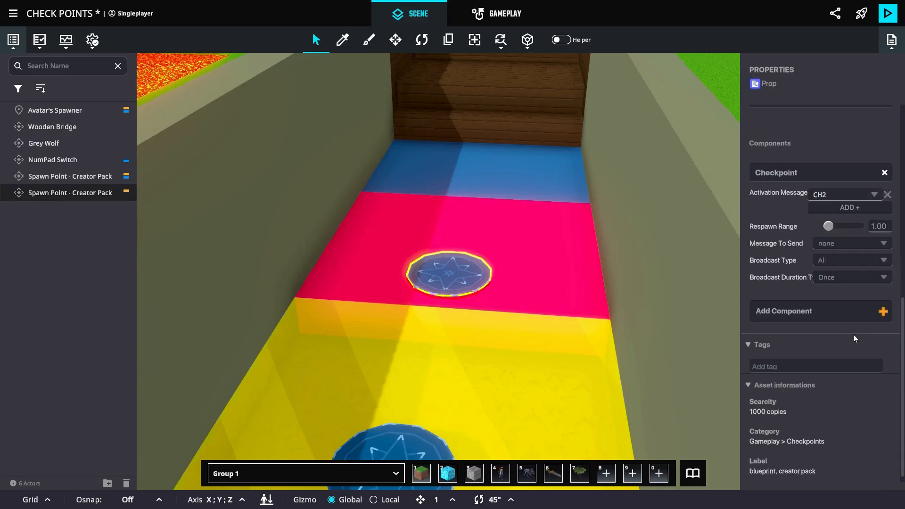
{"action": "left_click", "coordinate": [853, 311]}
{"action": "left_click", "coordinate": [499, 104]}
{"action": "type", "text": "tri"}
{"action": "left_click", "coordinate": [507, 160]}
{"action": "left_click", "coordinate": [675, 454]}
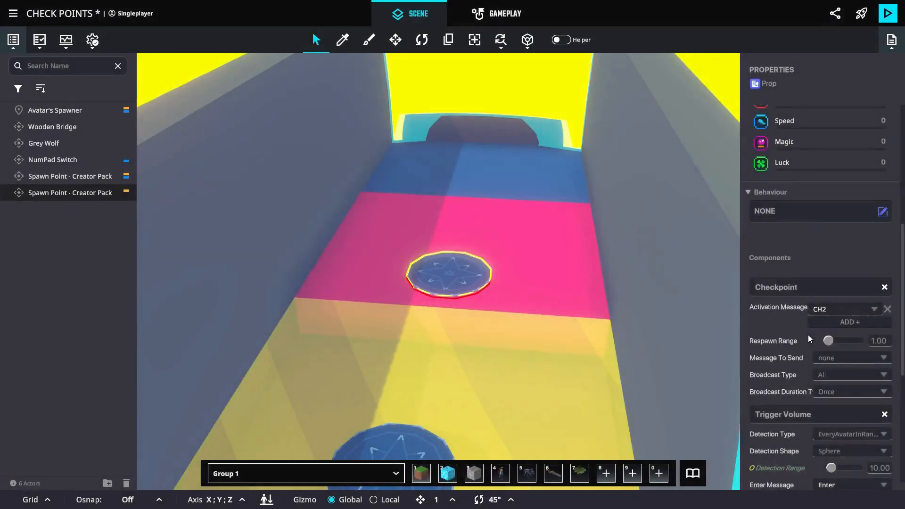
- Set the Trigger Volume's detection range to 1.00 and its enter message to CH2
{"action": "scroll", "coordinate": [852, 286], "scroll_direction": "down", "scroll_amount": 5}
{"action": "left_click", "coordinate": [878, 299]}
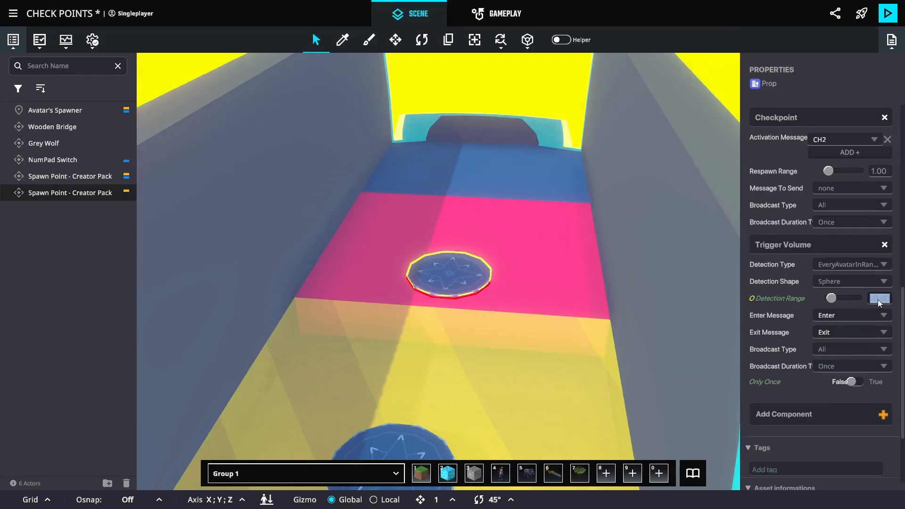
{"action": "type", "text": "0.1"}
{"action": "key", "text": "Return"}
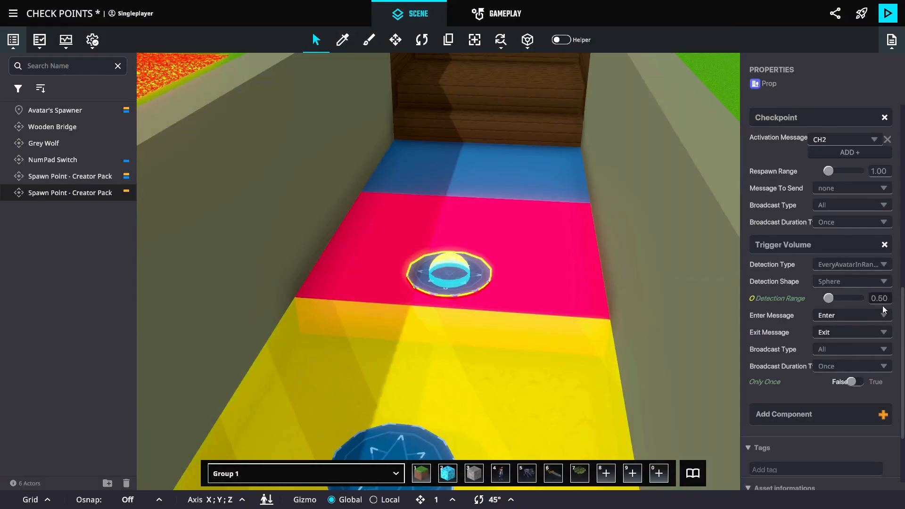
{"action": "key", "text": "Return"}
{"action": "scroll", "coordinate": [836, 340], "scroll_direction": "down", "scroll_amount": 2}
{"action": "left_click", "coordinate": [838, 272]}
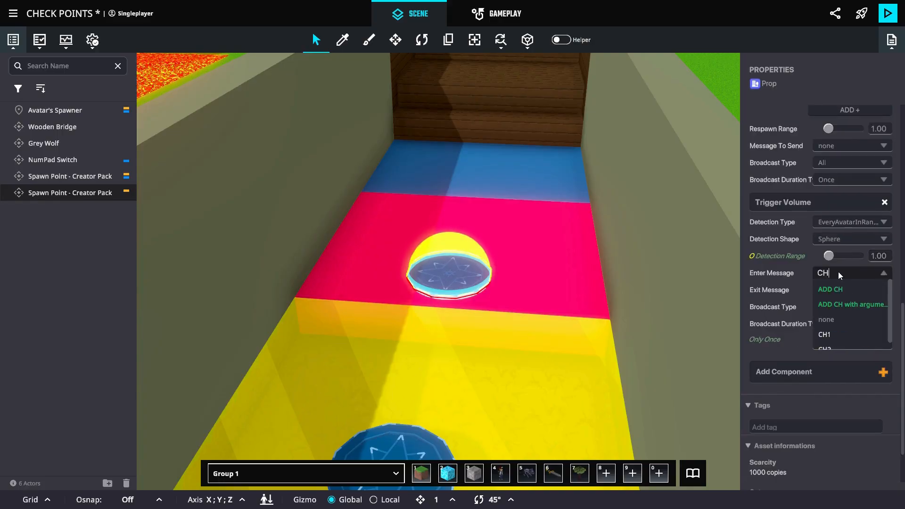
{"action": "left_click", "coordinate": [835, 301]}
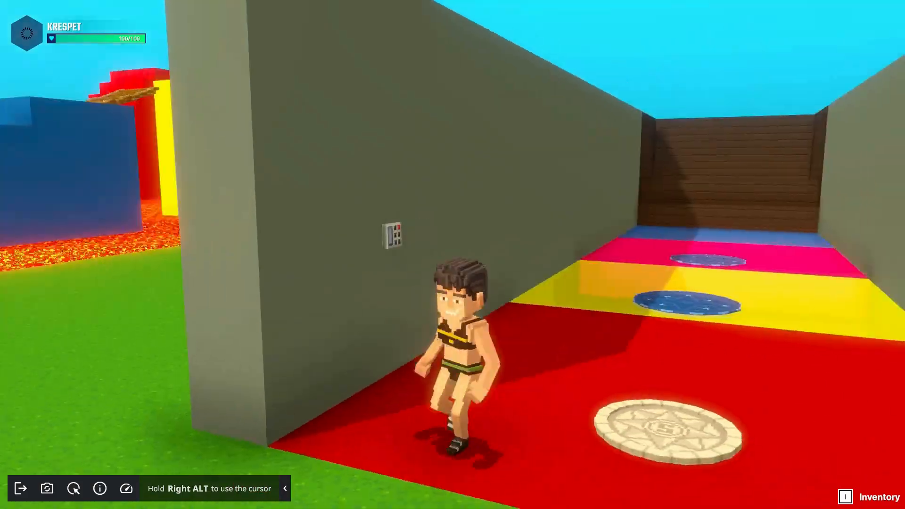
- Playtest by running over the pink section's spawn point, and trigger the kill switch to test that checkpoint
{"action": "key", "text": "w"}
{"action": "key", "text": "w"}
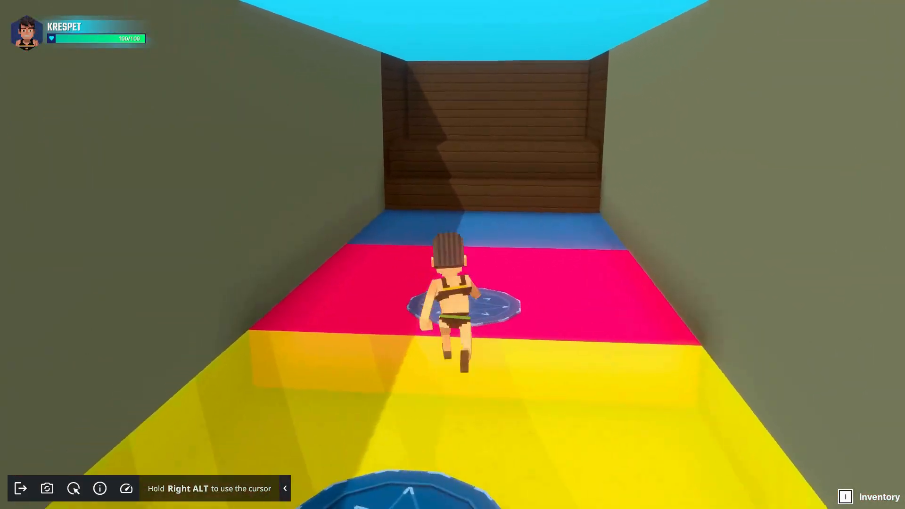
{"action": "key", "text": "w"}
{"action": "key", "text": "f"}
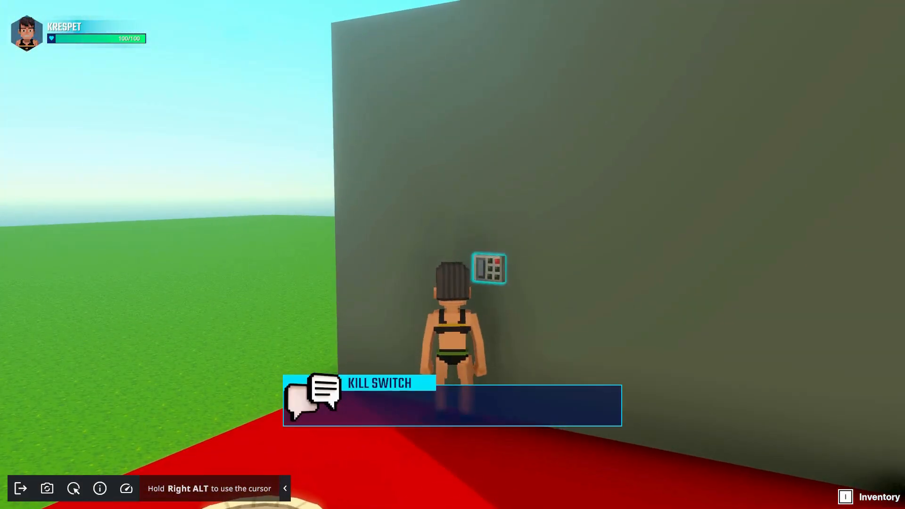
{"action": "left_click", "coordinate": [371, 448]}
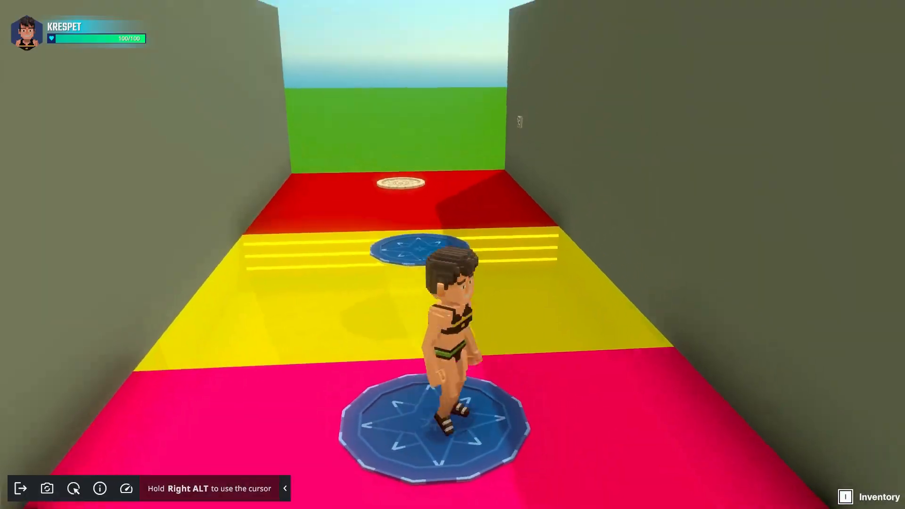
- Return to the yellow section's checkpoint, activate it with YES, and use the kill switch again to test respawning
{"action": "key", "text": "w"}
{"action": "left_click", "coordinate": [352, 442]}
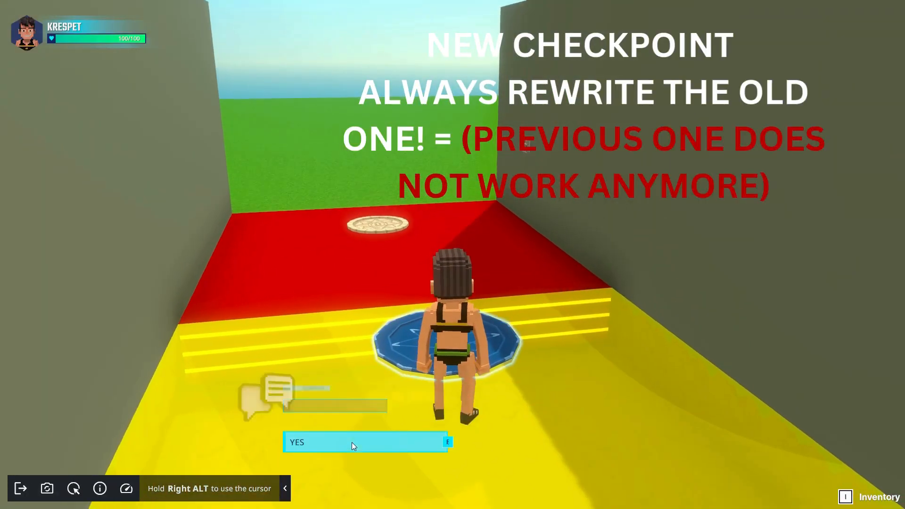
{"action": "key", "text": "w"}
{"action": "key", "text": "f"}
{"action": "left_click", "coordinate": [289, 439]}
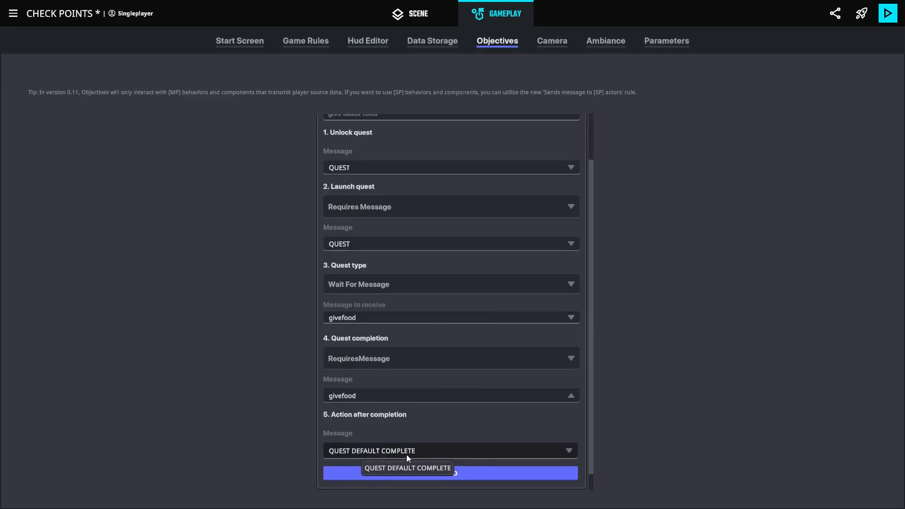
- Set the baker quest's action after completion to send the message CH3
{"action": "left_click", "coordinate": [373, 451]}
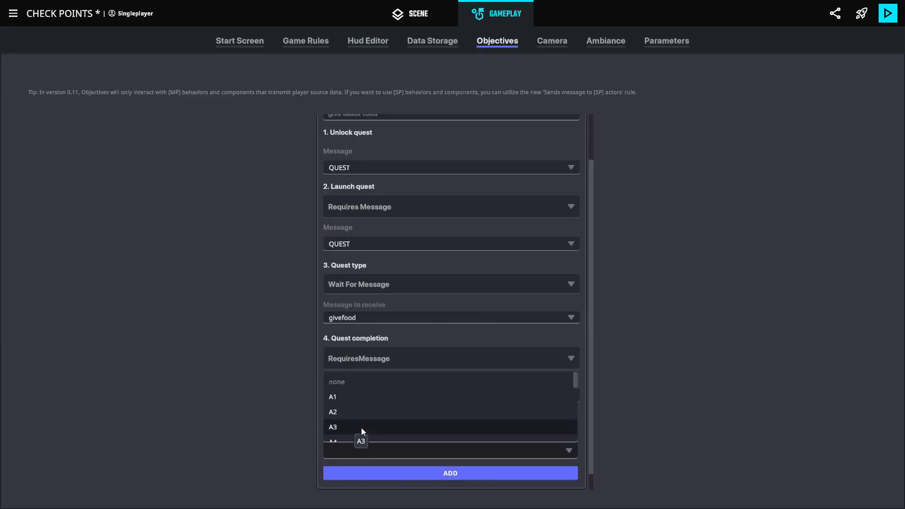
{"action": "type", "text": "CH3"}
{"action": "left_click", "coordinate": [362, 429]}
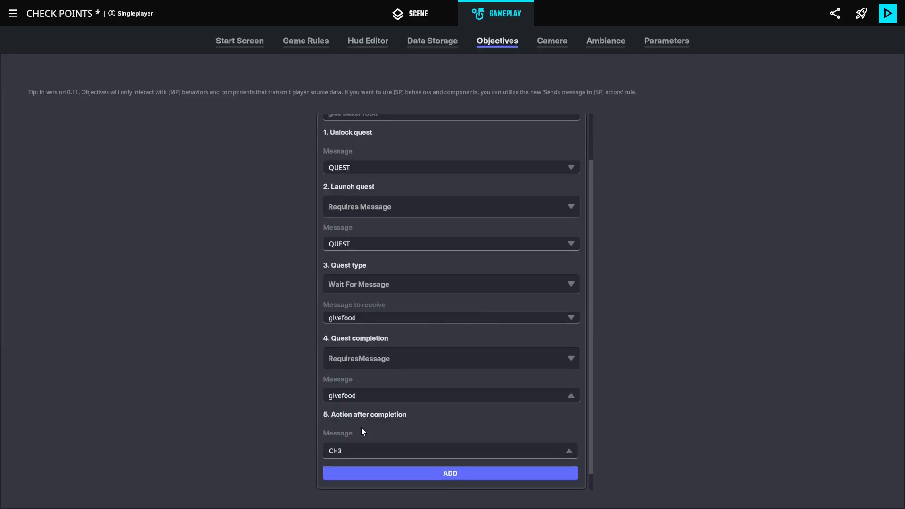
- Return to the scene and playtest the quest by running to the baker in the blue section and choosing Give food
{"action": "left_click", "coordinate": [421, 11]}
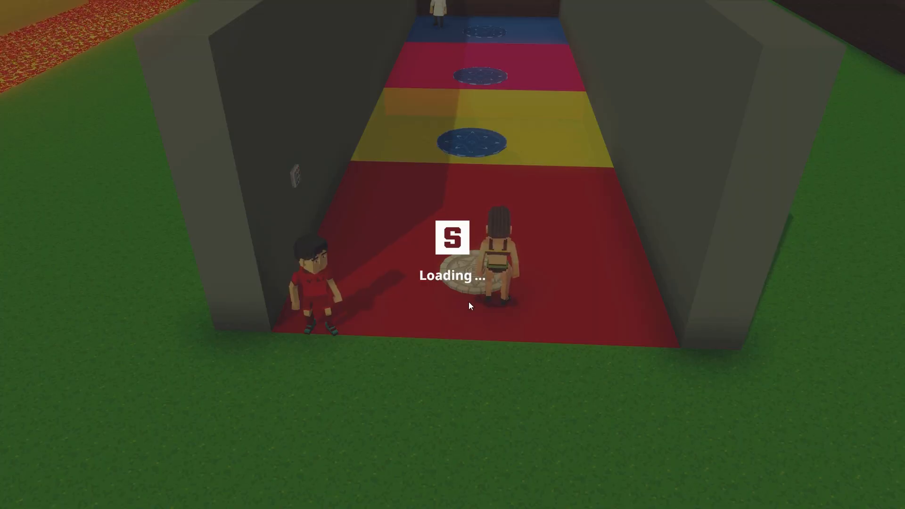
{"action": "key", "text": "s"}
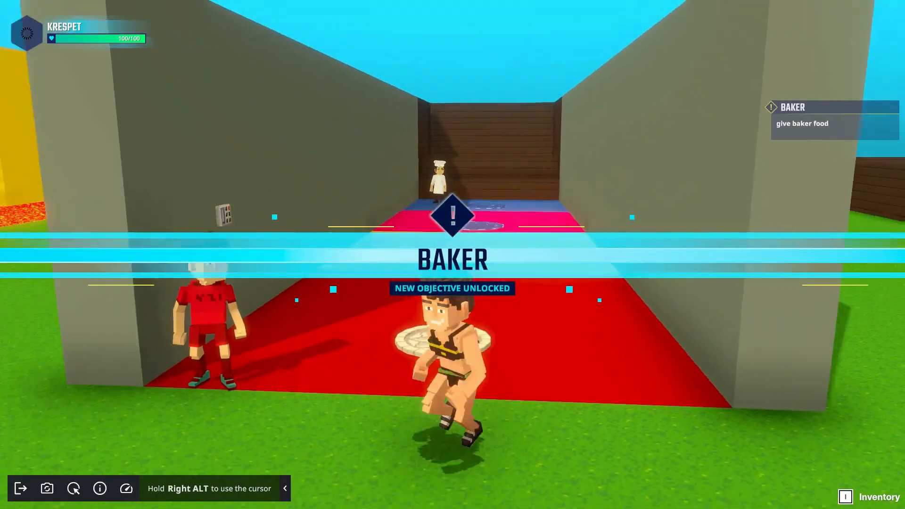
{"action": "key", "text": "w"}
{"action": "key", "text": "w"}
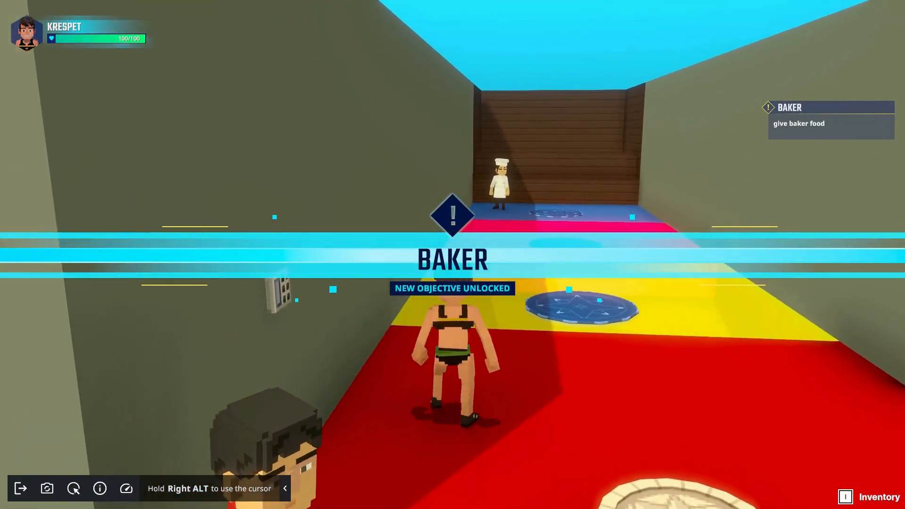
{"action": "key", "text": "w"}
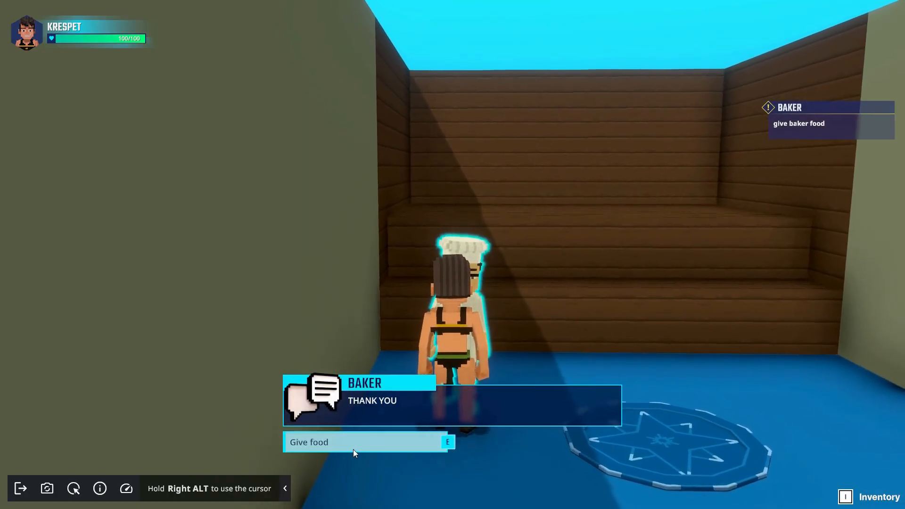
{"action": "left_click", "coordinate": [352, 445]}
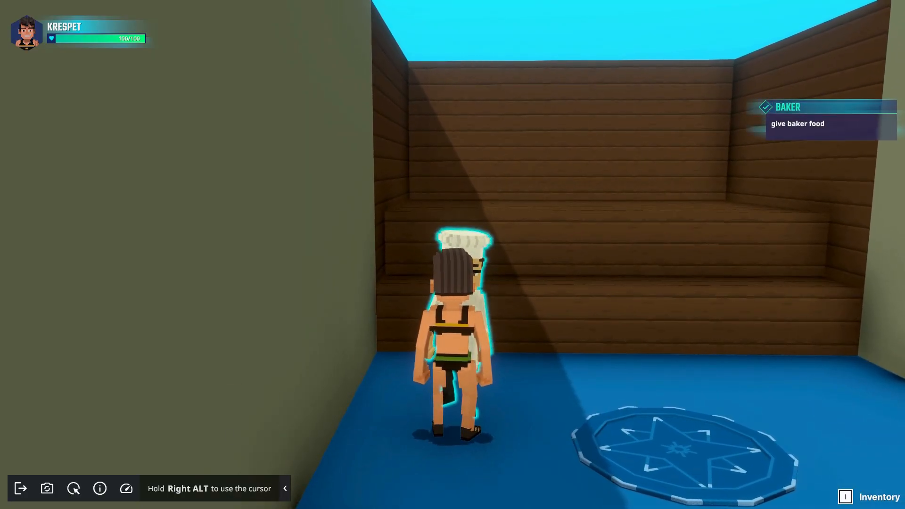
- Run back to the kill switch in the red section and choose KILL to test the quest checkpoint
{"action": "key", "text": "w"}
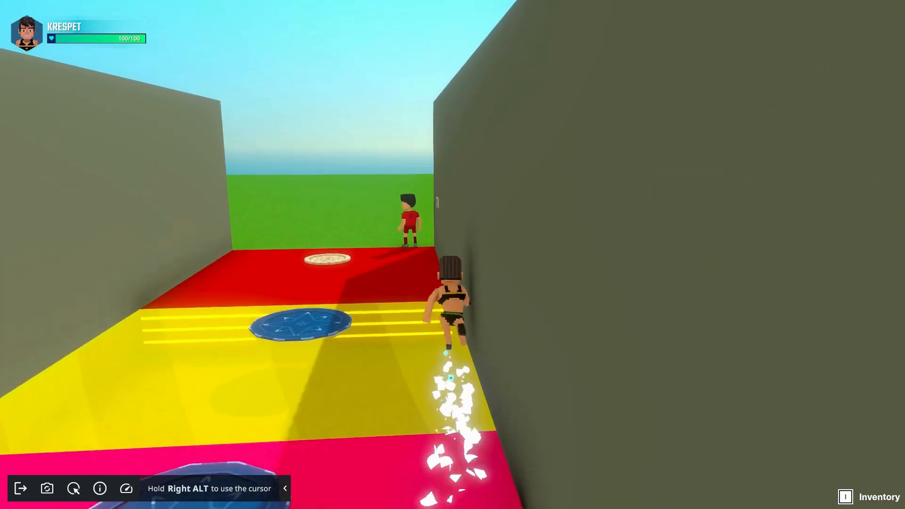
{"action": "key", "text": "w"}
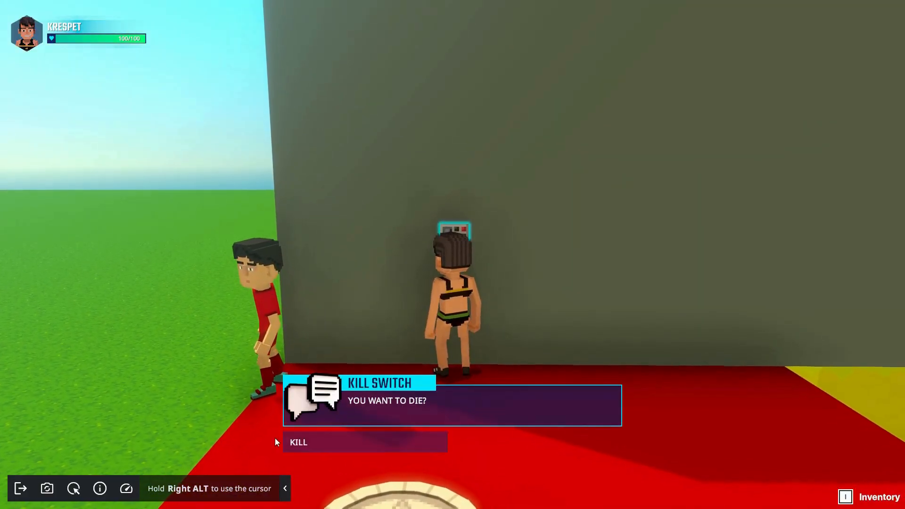
{"action": "left_click", "coordinate": [327, 443]}
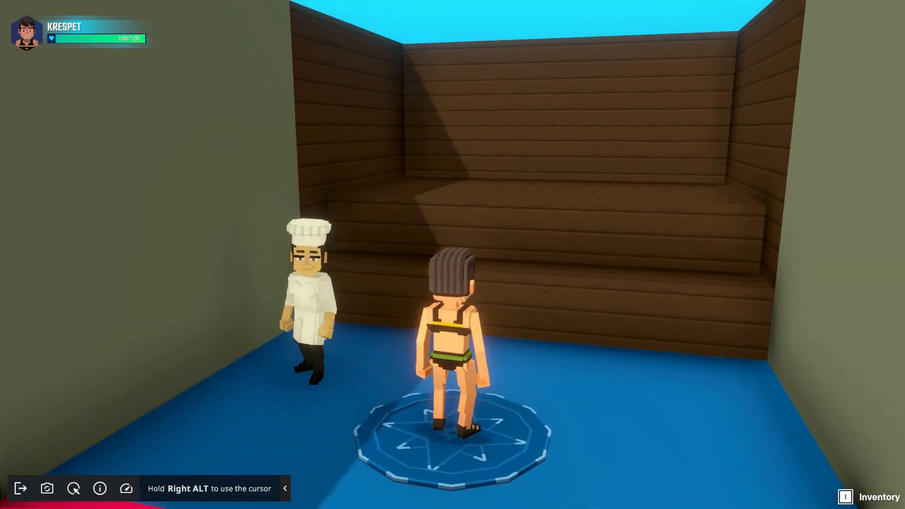
- Climb the wooden steps behind the blue section's spawn point
{"action": "key", "text": "w"}
{"action": "key", "text": "space"}
{"action": "key", "text": "space"}
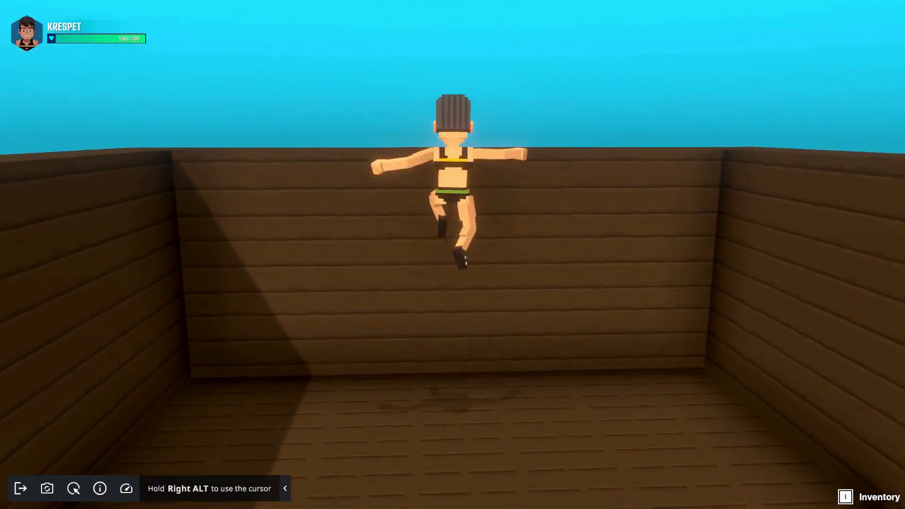
- Playtest the lava obstacle course by climbing the blue stairs and crossing the wooden bridge to the yellow blocks
{"action": "key", "text": "s"}
{"action": "scroll", "coordinate": [452, 254], "scroll_direction": "down", "scroll_amount": 3}
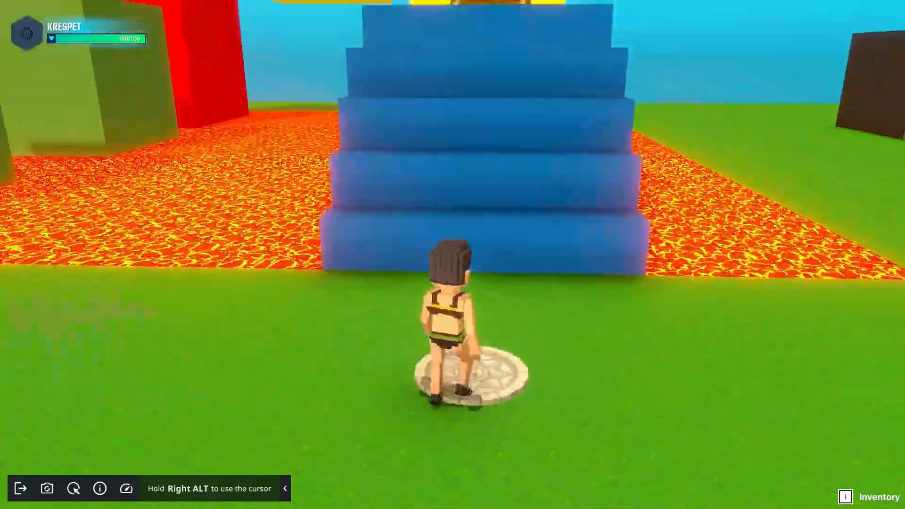
{"action": "key", "text": "w"}
{"action": "key", "text": "w"}
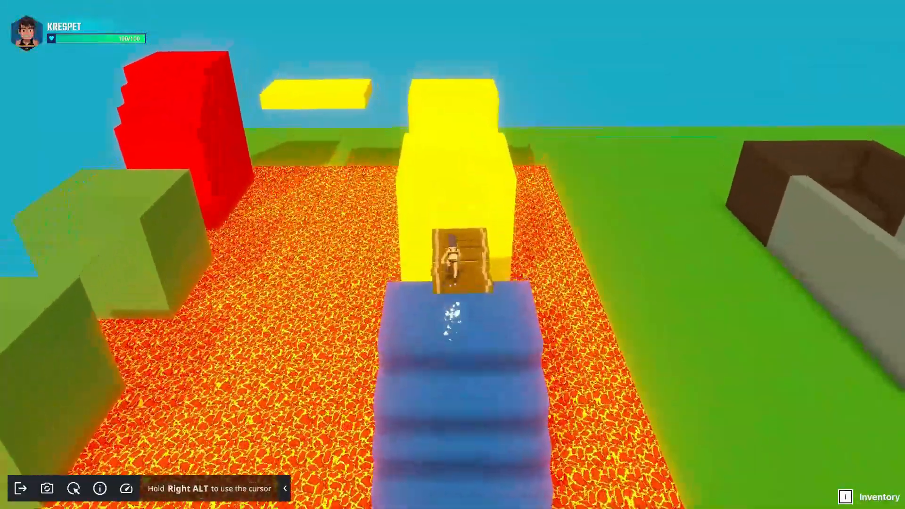
{"action": "key", "text": "w"}
{"action": "key", "text": "space"}
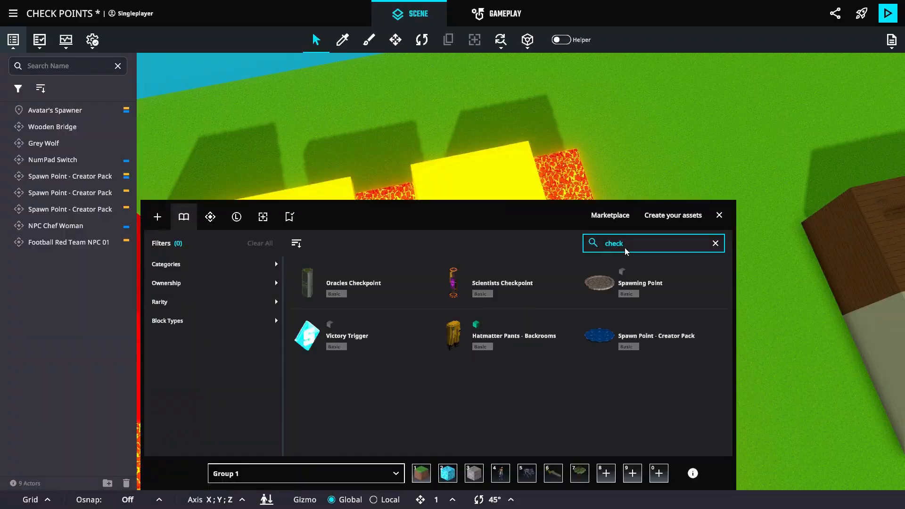
- Place a Spawn Point - Creator Pack asset on top of the tall yellow block in the lava course
{"action": "left_click", "coordinate": [636, 327]}
{"action": "left_click", "coordinate": [718, 216]}
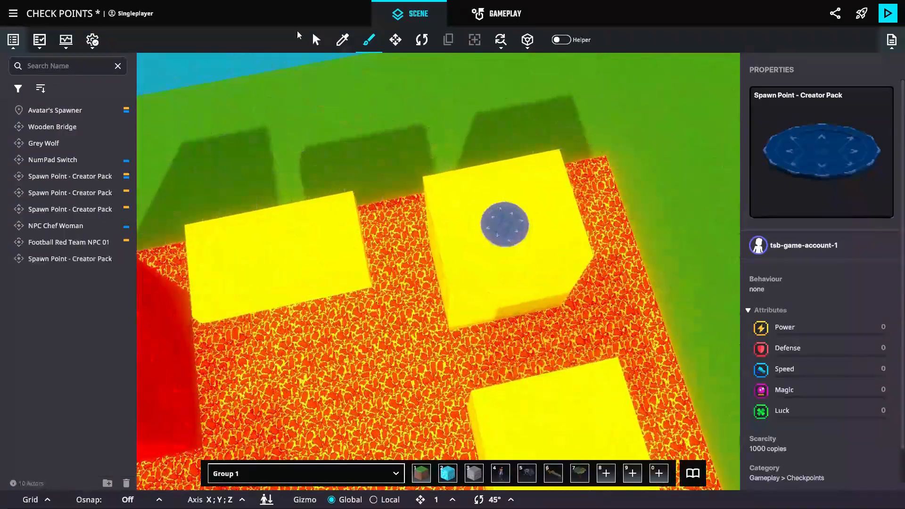
{"action": "left_click", "coordinate": [316, 39]}
- Hide the yellow block's spawn point and set its physics to No Collisions
{"action": "right_click_drag", "start_coordinate": [563, 239], "coordinate": [506, 245]}
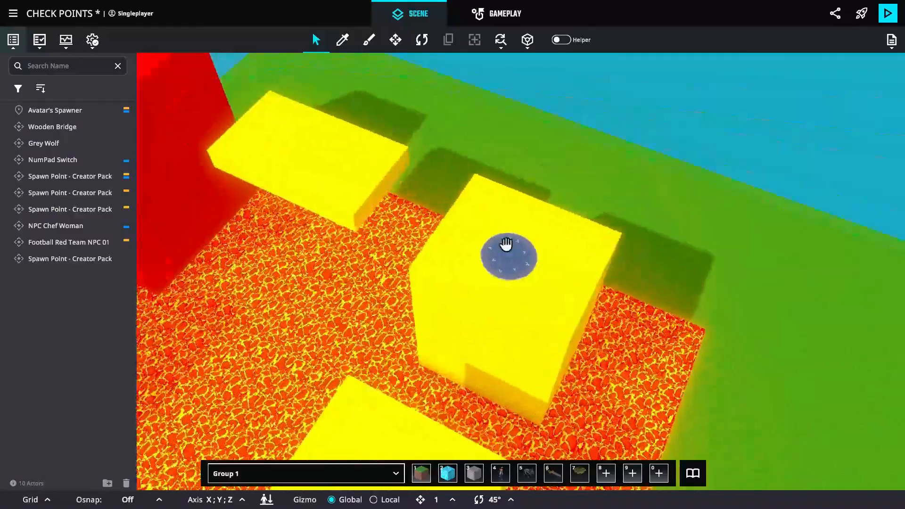
{"action": "scroll", "coordinate": [505, 255], "scroll_direction": "up", "scroll_amount": 2}
{"action": "left_click", "coordinate": [505, 264]}
{"action": "scroll", "coordinate": [813, 239], "scroll_direction": "up", "scroll_amount": 3}
{"action": "left_click", "coordinate": [882, 112]}
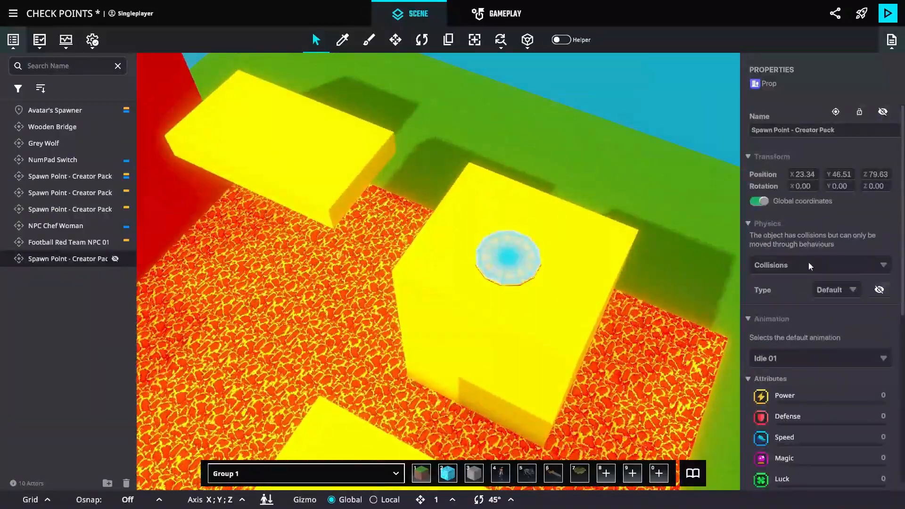
{"action": "left_click", "coordinate": [773, 308]}
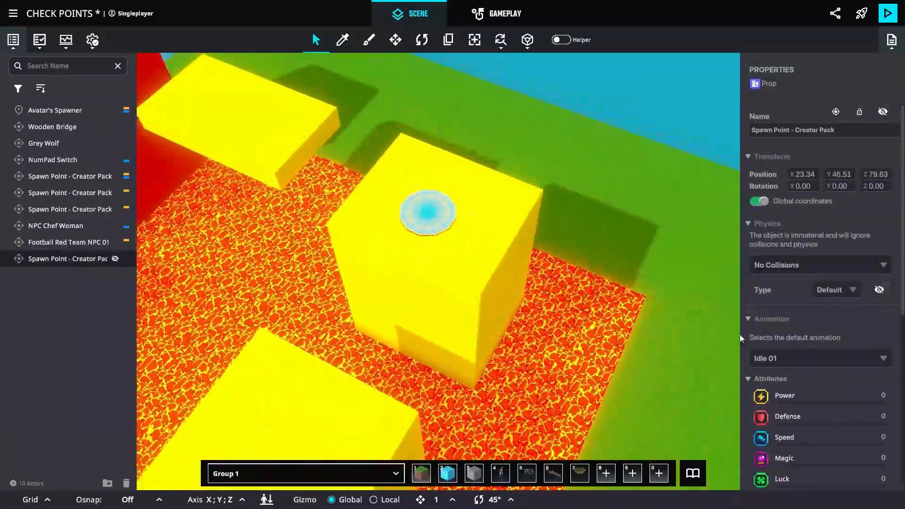
- Assign the Asset Spawner behaviour to the yellow block's spawn point
{"action": "scroll", "coordinate": [813, 340], "scroll_direction": "down", "scroll_amount": 5}
{"action": "left_click", "coordinate": [882, 316]}
{"action": "left_click", "coordinate": [525, 106]}
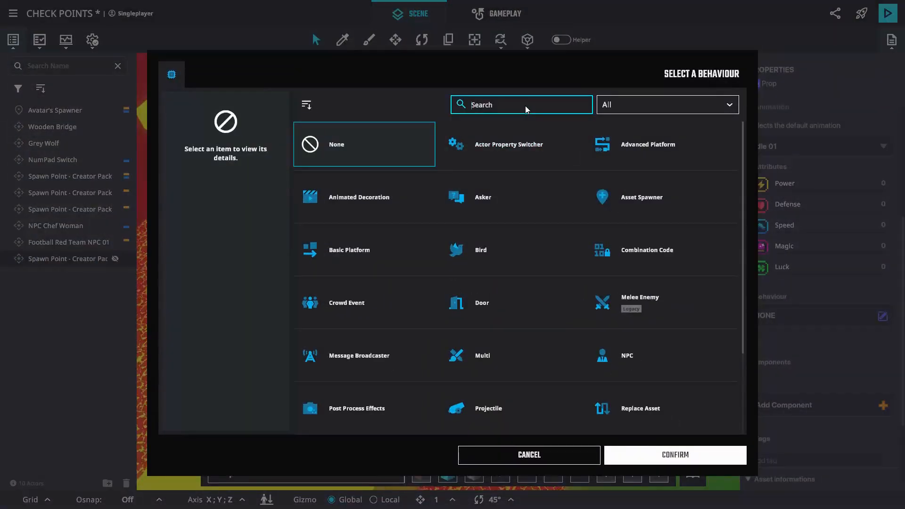
{"action": "type", "text": "ass"}
{"action": "left_click", "coordinate": [494, 144]}
{"action": "left_click", "coordinate": [650, 450]}
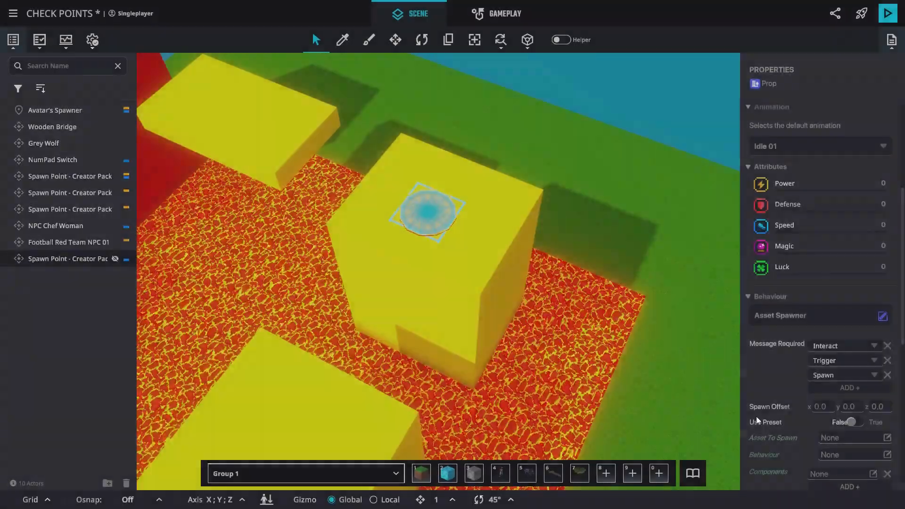
- Reduce the Asset Spawner's required messages to a single CHE3 message and enable Use Preset
{"action": "scroll", "coordinate": [821, 363], "scroll_direction": "down", "scroll_amount": 2}
{"action": "left_click", "coordinate": [887, 276]}
{"action": "left_click", "coordinate": [887, 276]}
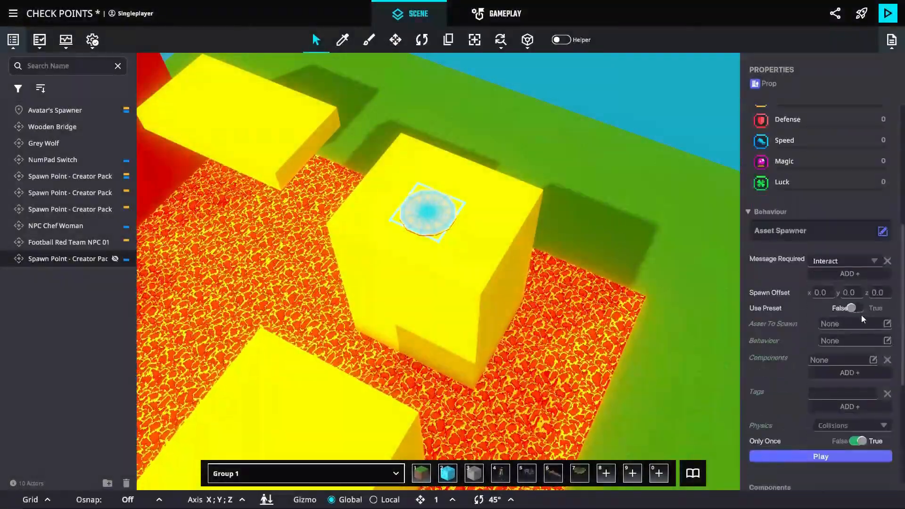
{"action": "left_click", "coordinate": [855, 308]}
{"action": "left_click", "coordinate": [836, 261]}
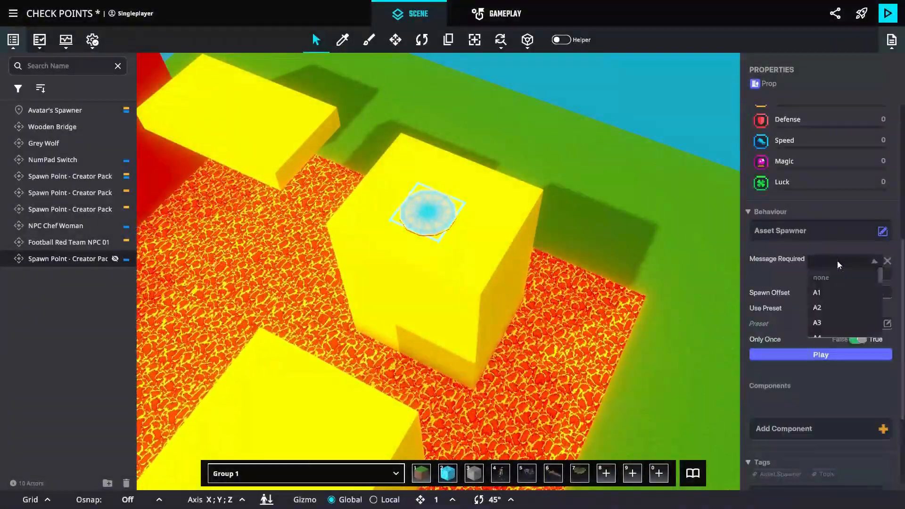
{"action": "type", "text": "CHE3"}
{"action": "key", "text": "Return"}
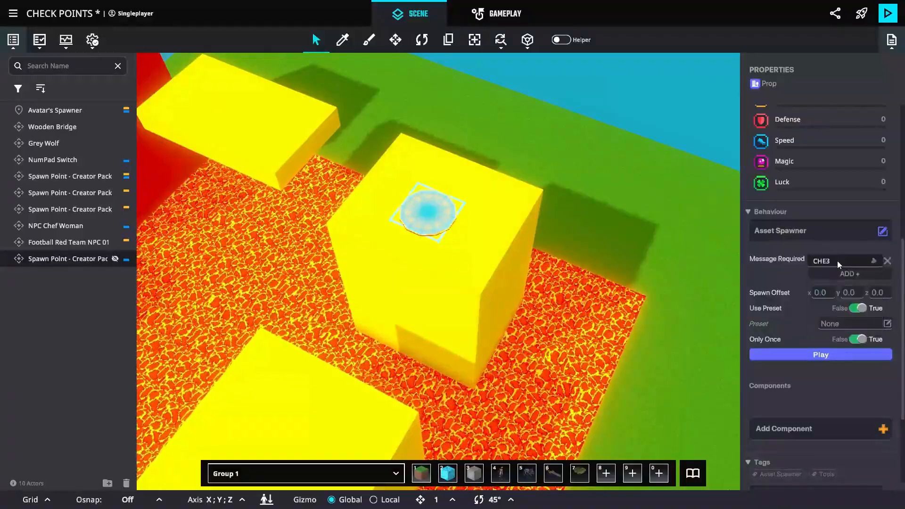
- Find the Sign asset in the library and place it beside the spawn point on the yellow block
{"action": "left_click", "coordinate": [695, 481]}
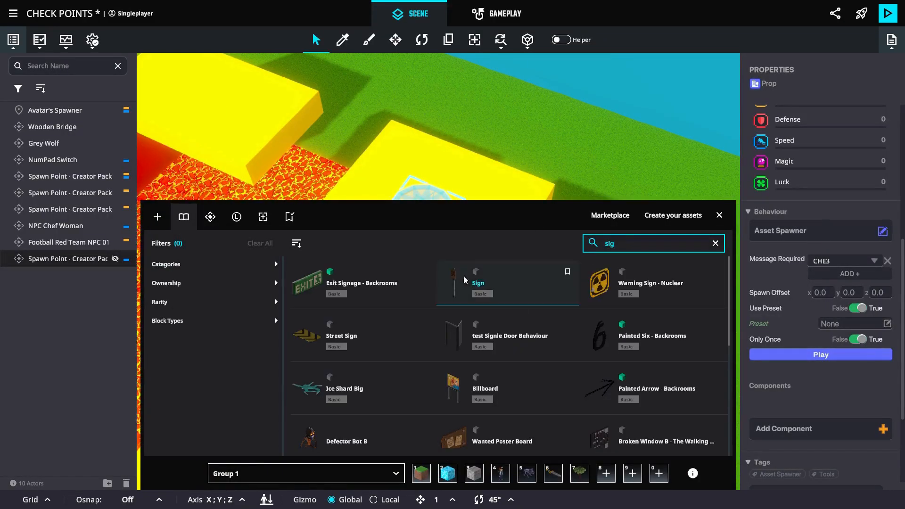
{"action": "left_click", "coordinate": [465, 279]}
{"action": "left_click", "coordinate": [483, 222]}
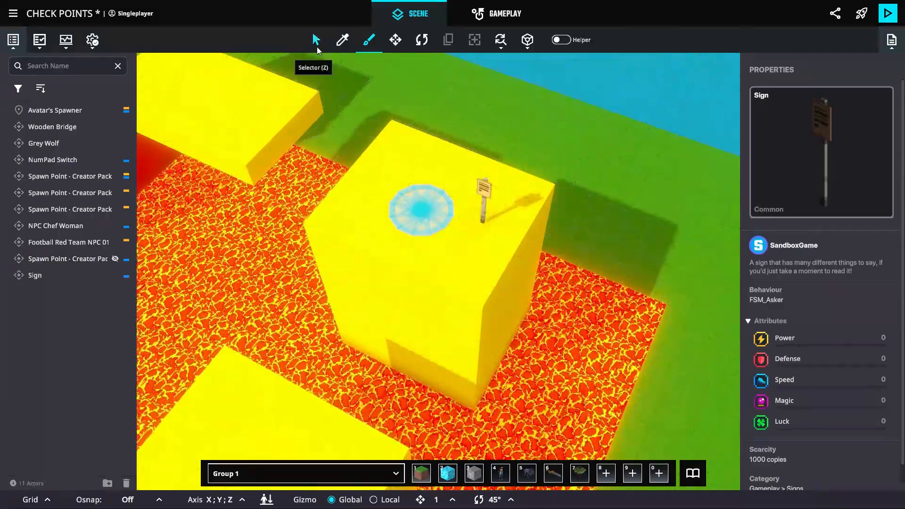
{"action": "left_click", "coordinate": [315, 42]}
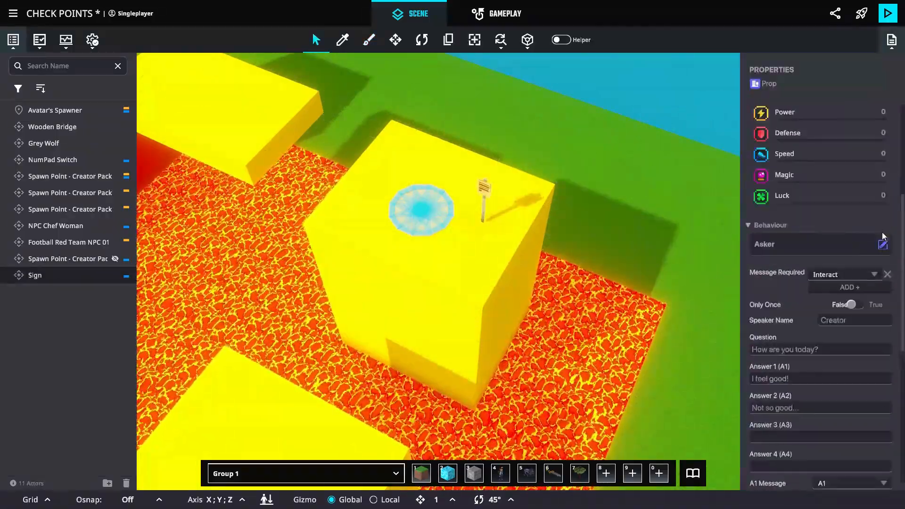
- Set the sign's behaviour to None and its physics to No Collisions
{"action": "left_click", "coordinate": [882, 242]}
{"action": "left_click", "coordinate": [666, 453]}
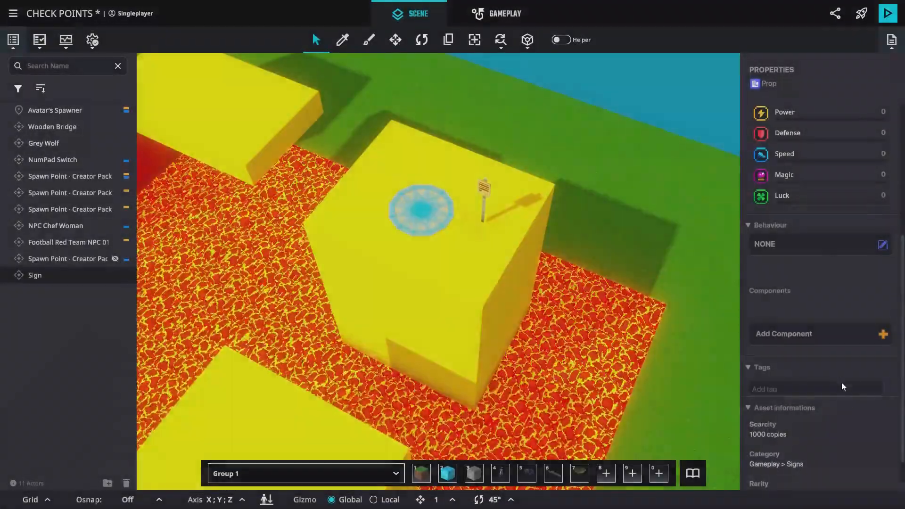
{"action": "scroll", "coordinate": [867, 143], "scroll_direction": "up", "scroll_amount": 5}
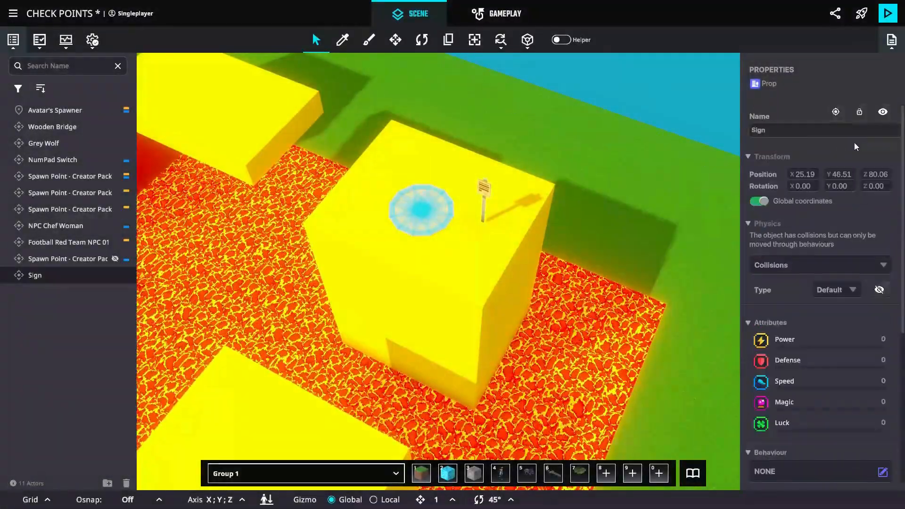
{"action": "left_click", "coordinate": [779, 266]}
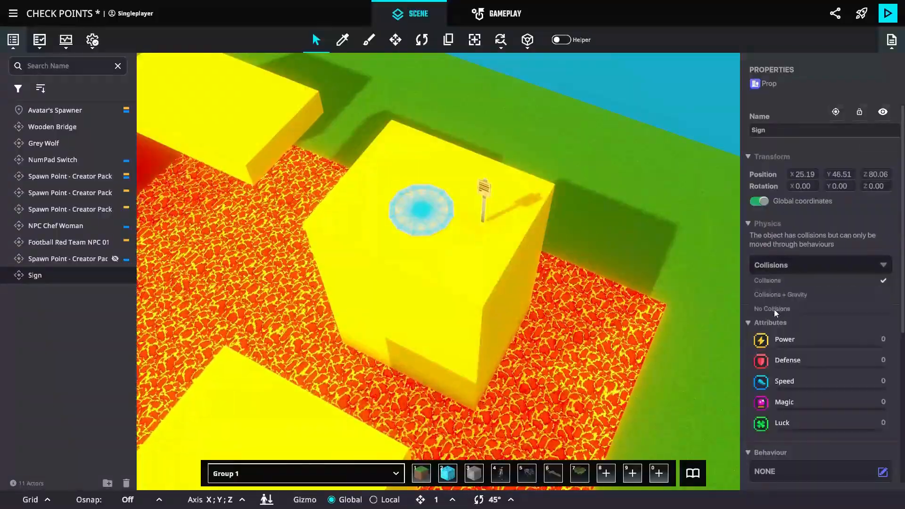
{"action": "left_click", "coordinate": [773, 308]}
- Save the sign as a new preset and remove the sign from the scene
{"action": "left_click", "coordinate": [473, 40]}
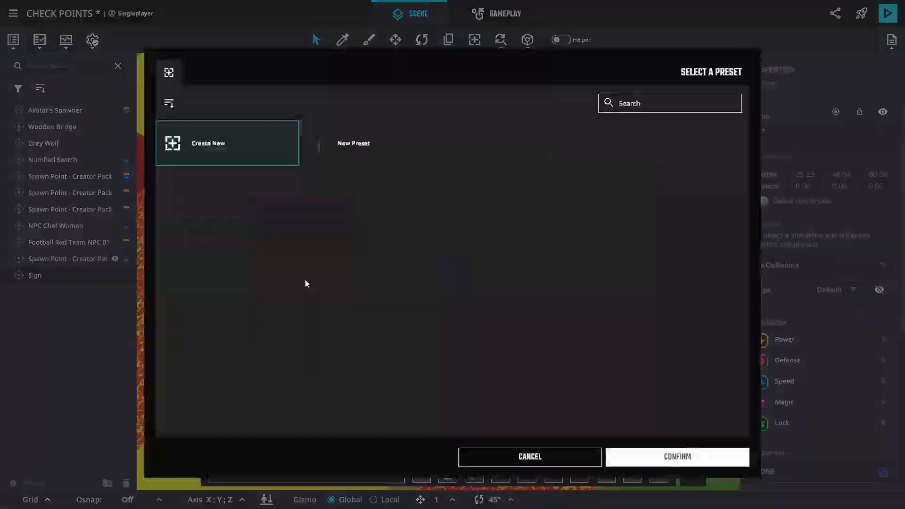
{"action": "left_click", "coordinate": [651, 453]}
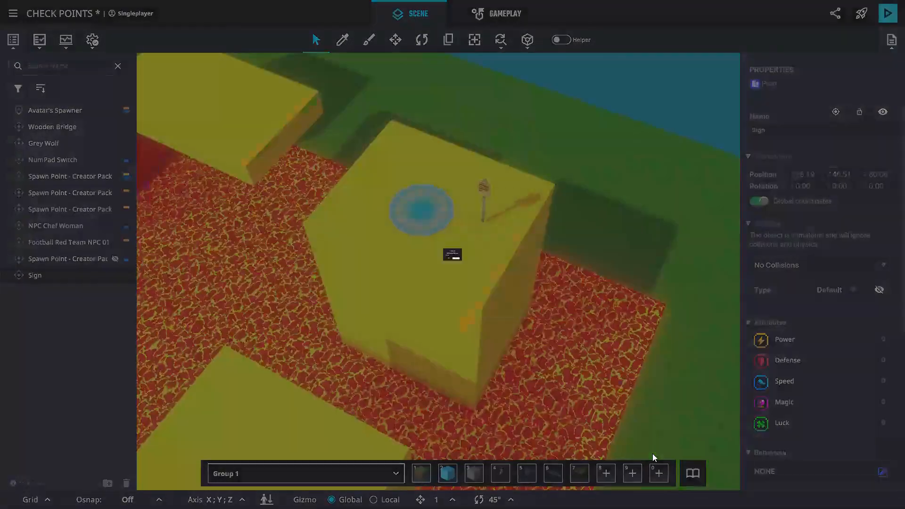
{"action": "left_click", "coordinate": [498, 303]}
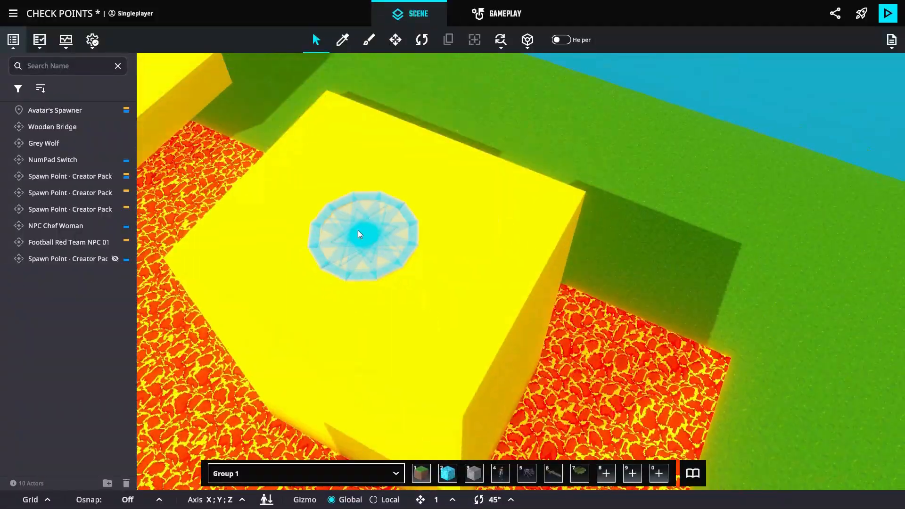
- Choose New Preset as the preset for the spawn point's Asset Spawner behaviour
{"action": "left_click", "coordinate": [358, 233]}
{"action": "scroll", "coordinate": [883, 372], "scroll_direction": "down", "scroll_amount": 5}
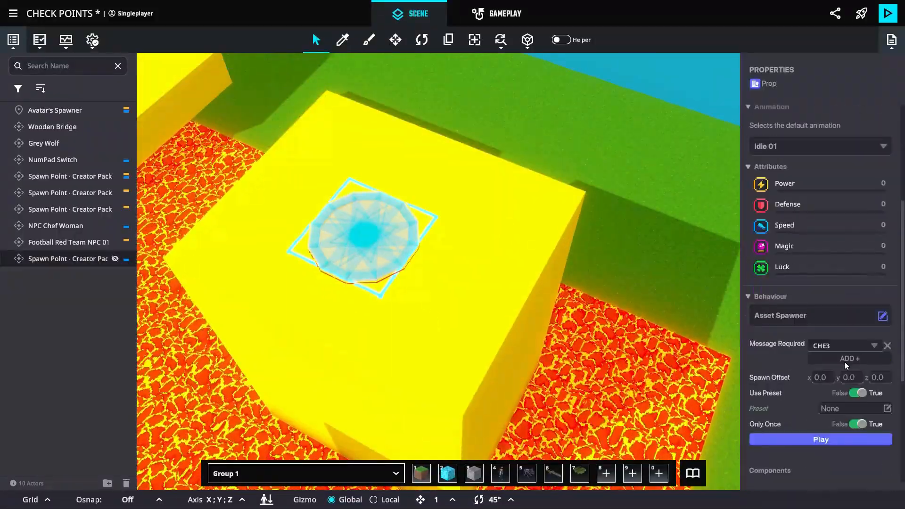
{"action": "left_click", "coordinate": [884, 367]}
{"action": "left_click", "coordinate": [357, 132]}
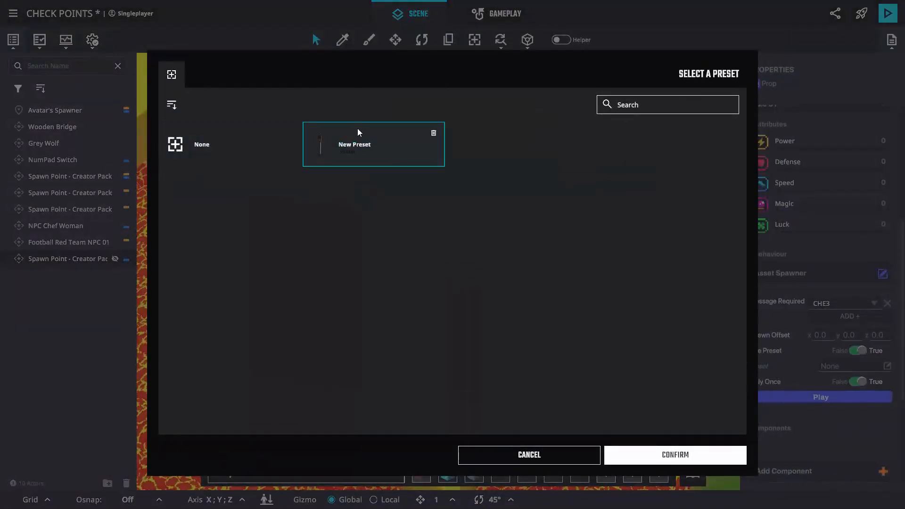
{"action": "left_click", "coordinate": [667, 456]}
{"action": "scroll", "coordinate": [800, 386], "scroll_direction": "down", "scroll_amount": 3}
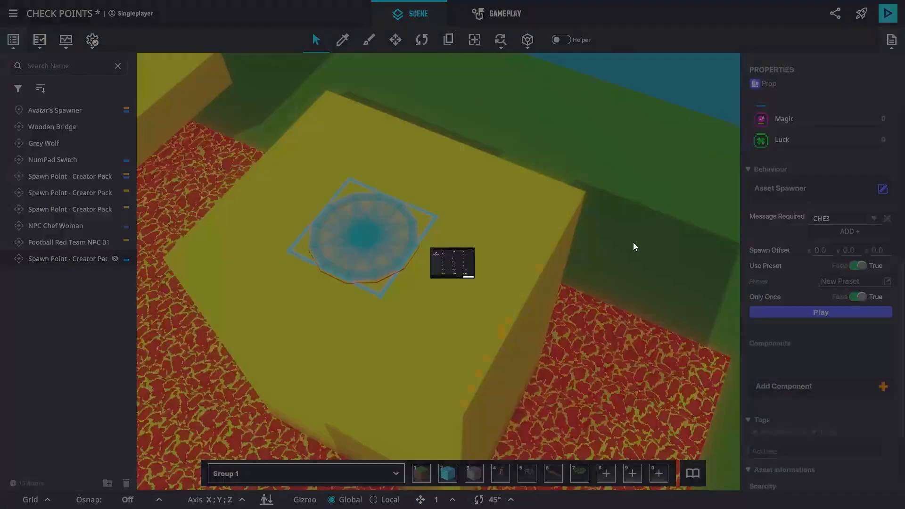
- Add a Trigger Volume component to the spawn point on the yellow block
{"action": "left_click", "coordinate": [506, 105]}
{"action": "type", "text": "tri"}
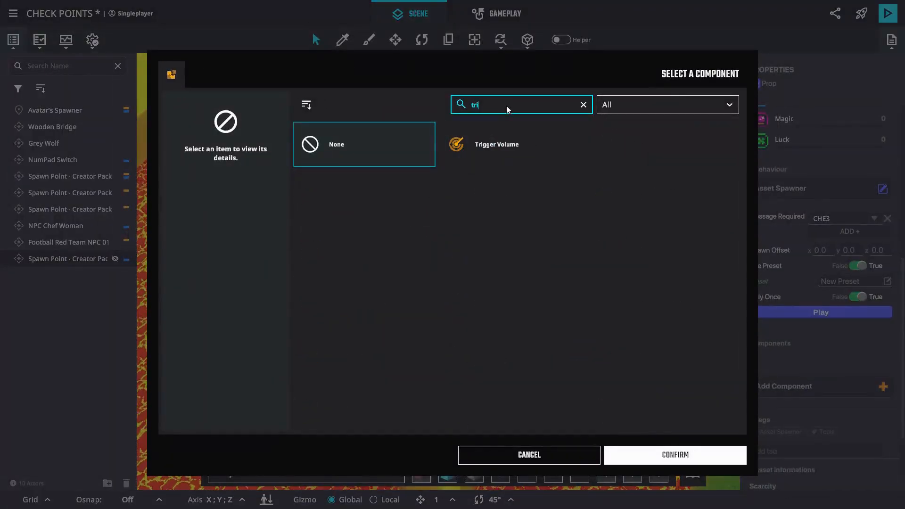
{"action": "left_click", "coordinate": [499, 144]}
{"action": "left_click", "coordinate": [675, 454]}
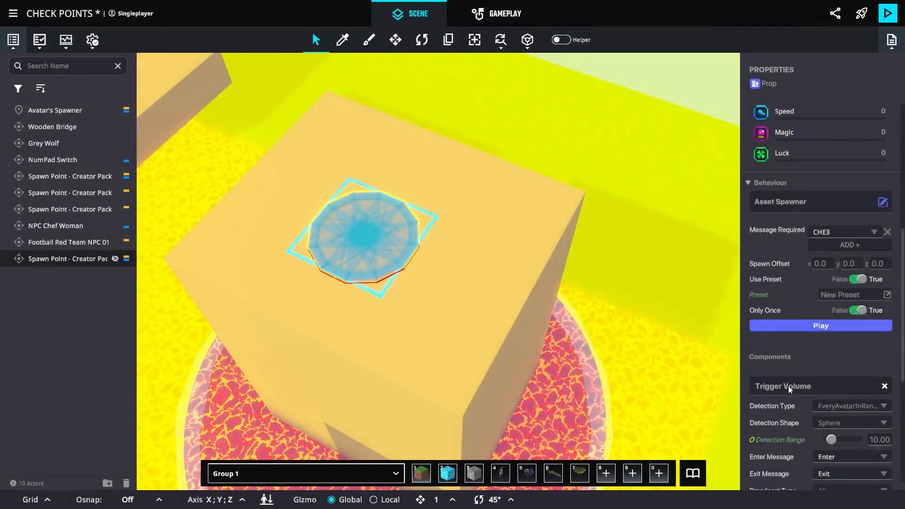
- Give the trigger volume a Box shape with a 3 × 1 × 3 detection area, and shift the spawn point slightly along X on the block
{"action": "scroll", "coordinate": [801, 377], "scroll_direction": "down", "scroll_amount": 3}
{"action": "scroll", "coordinate": [510, 324], "scroll_direction": "down", "scroll_amount": 3}
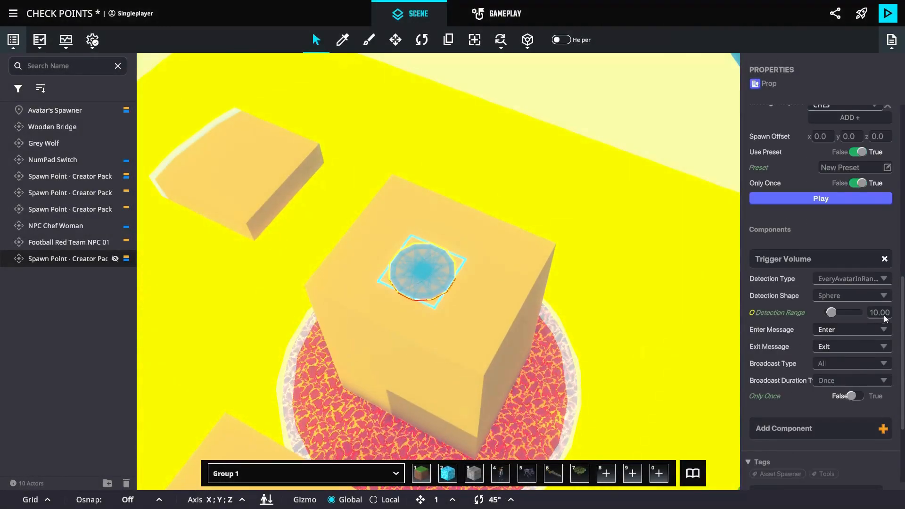
{"action": "left_click_drag", "start_coordinate": [887, 314], "coordinate": [813, 295]}
{"action": "left_click", "coordinate": [813, 296]}
{"action": "left_click", "coordinate": [834, 325]}
{"action": "left_click", "coordinate": [832, 312]}
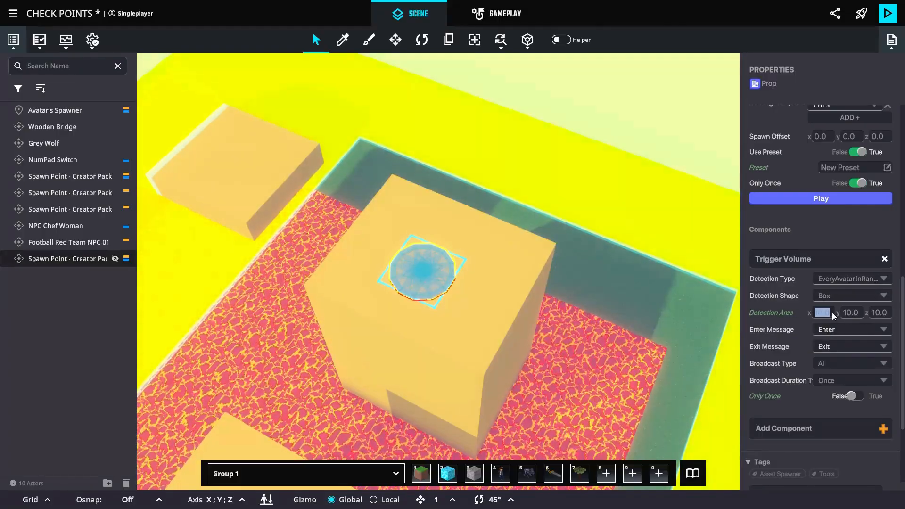
{"action": "type", "text": "3"}
{"action": "left_click", "coordinate": [854, 312]}
{"action": "type", "text": "1"}
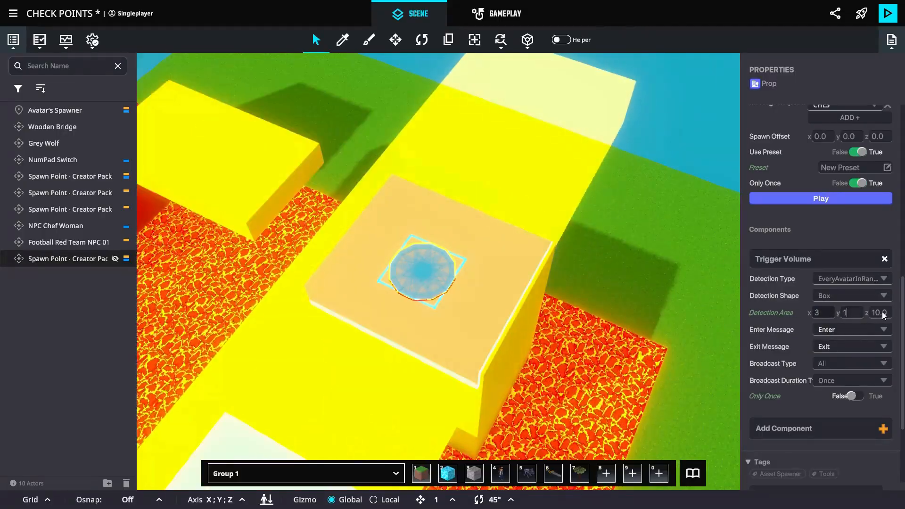
{"action": "left_click", "coordinate": [881, 313]}
{"action": "type", "text": "3"}
{"action": "left_click", "coordinate": [394, 39]}
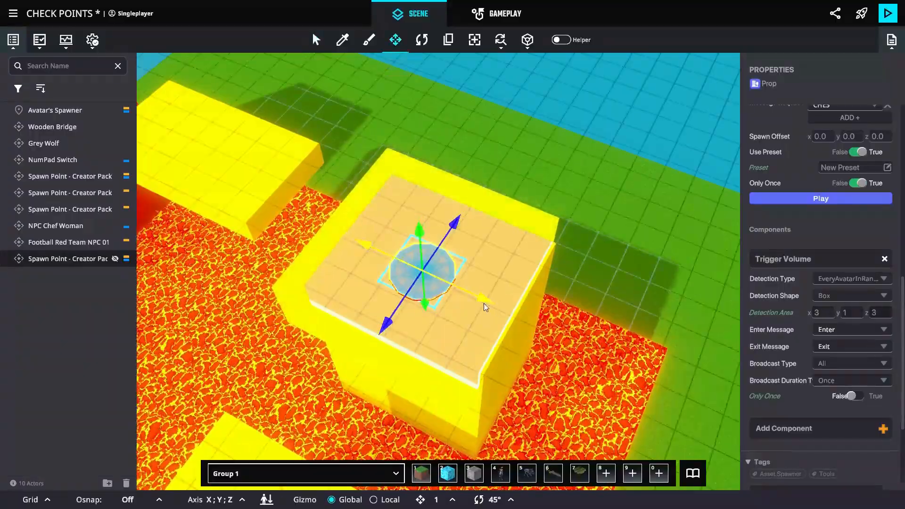
{"action": "left_click_drag", "start_coordinate": [471, 296], "coordinate": [495, 298]}
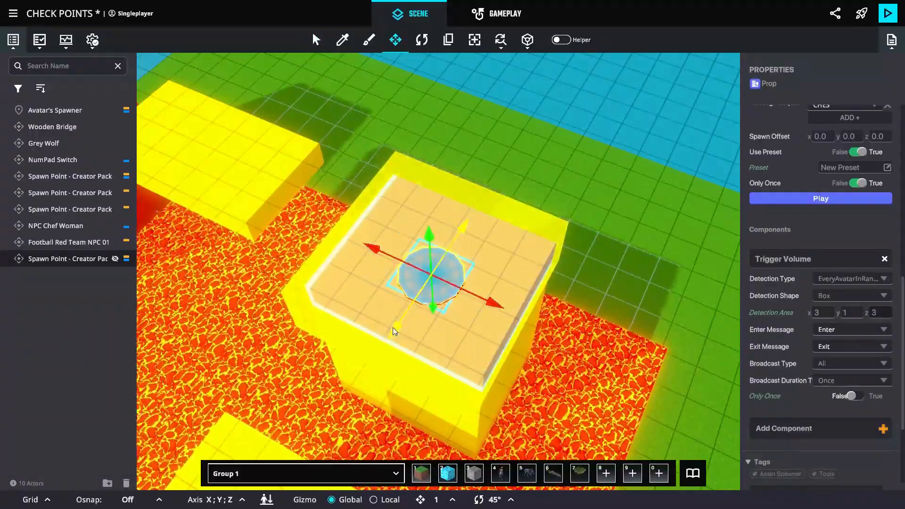
- Set the trigger volume's enter message to CHE3 and turn its Only Once option on
{"action": "scroll", "coordinate": [830, 211], "scroll_direction": "down", "scroll_amount": 3}
{"action": "left_click", "coordinate": [830, 210]}
{"action": "type", "text": "CHE"}
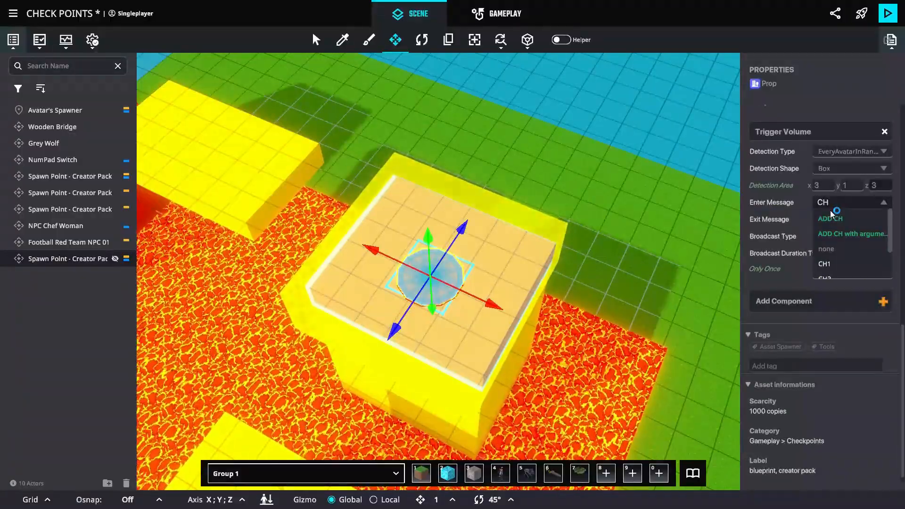
{"action": "type", "text": "3"}
{"action": "key", "text": "Return"}
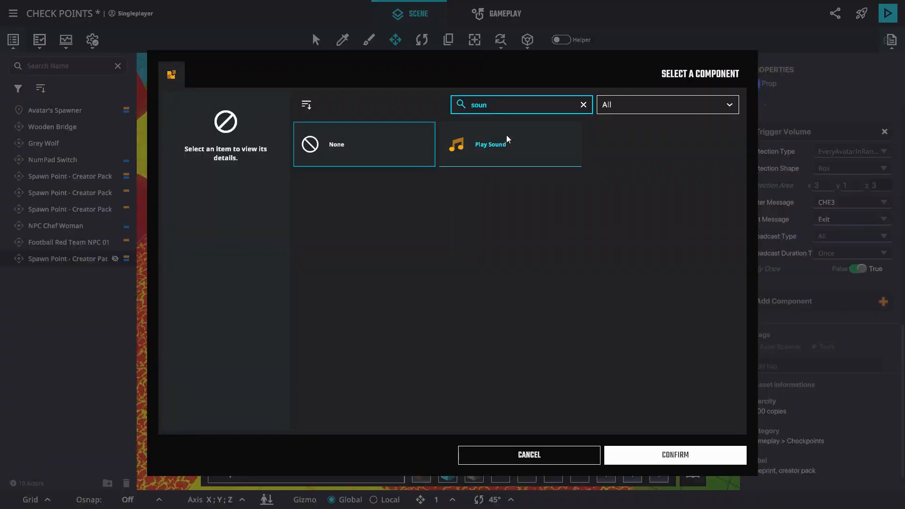
- Add a Play Sound component to the spawn point and choose Toaster Pops Up 01 as its sound
{"action": "left_click", "coordinate": [674, 455]}
{"action": "scroll", "coordinate": [830, 298], "scroll_direction": "down", "scroll_amount": 3}
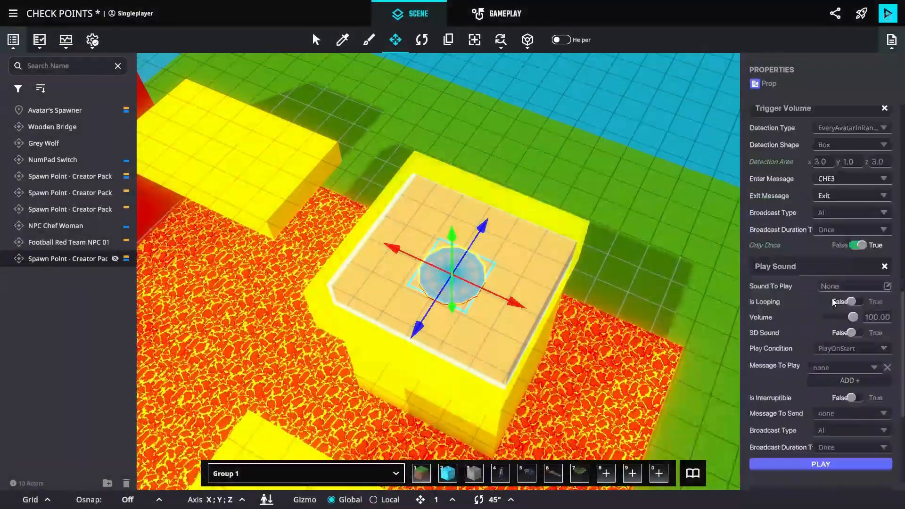
{"action": "scroll", "coordinate": [858, 266], "scroll_direction": "down", "scroll_amount": 2}
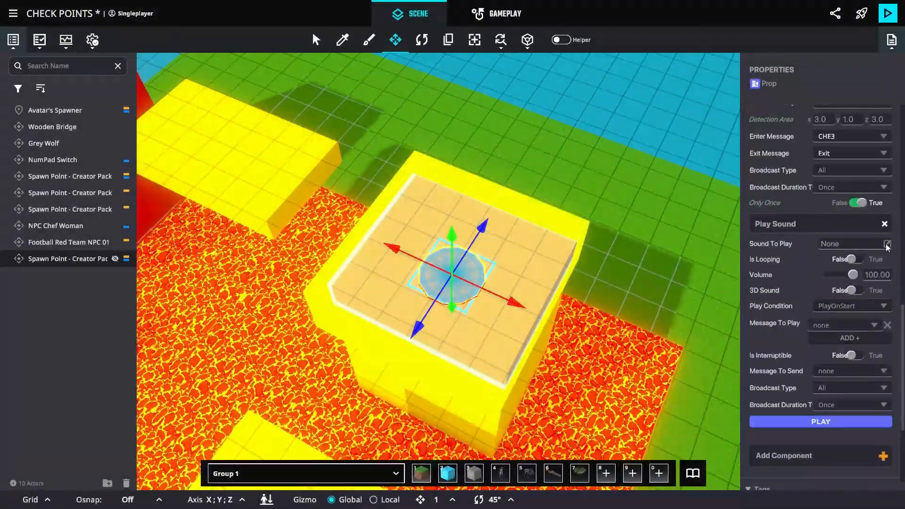
{"action": "left_click", "coordinate": [887, 244]}
{"action": "type", "text": "pop"}
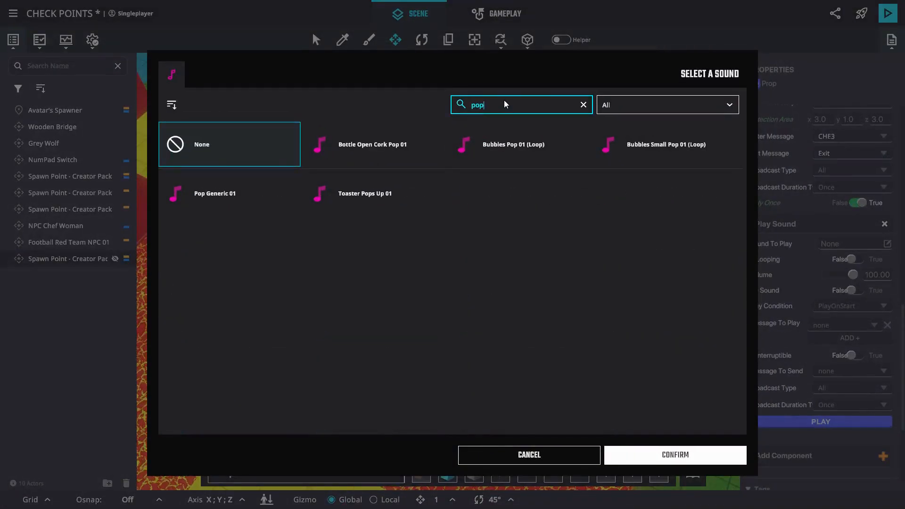
{"action": "left_click", "coordinate": [352, 191]}
{"action": "left_click", "coordinate": [664, 454]}
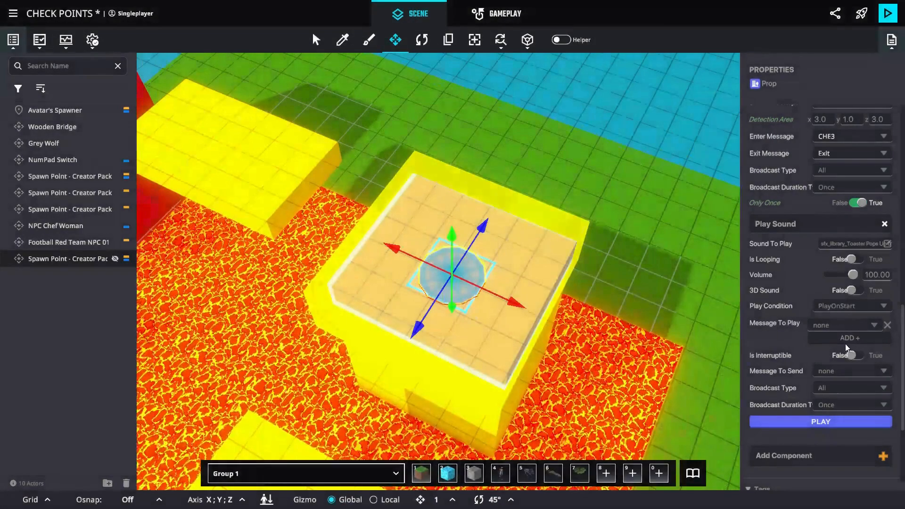
- Make the sound play on receiving a message, with CHE3 as the message to play
{"action": "left_click", "coordinate": [831, 326]}
{"action": "type", "text": "CH"}
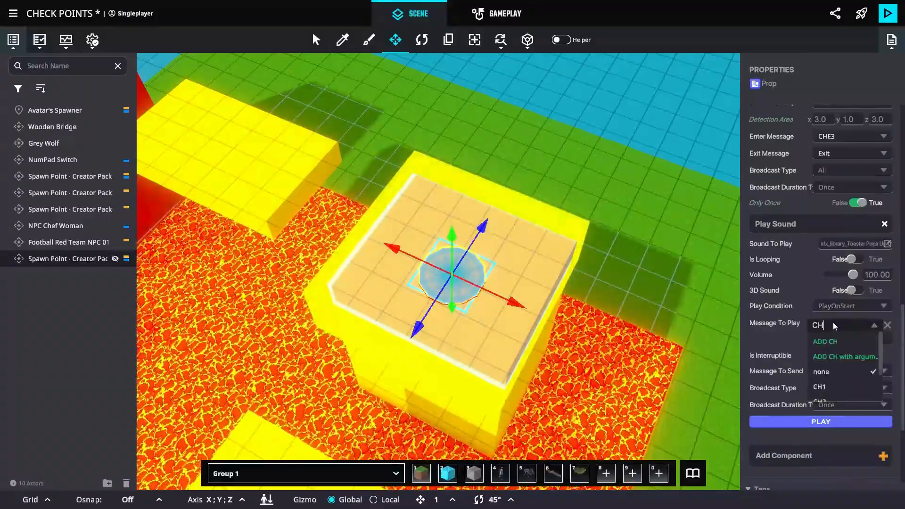
{"action": "type", "text": "E3"}
{"action": "key", "text": "Return"}
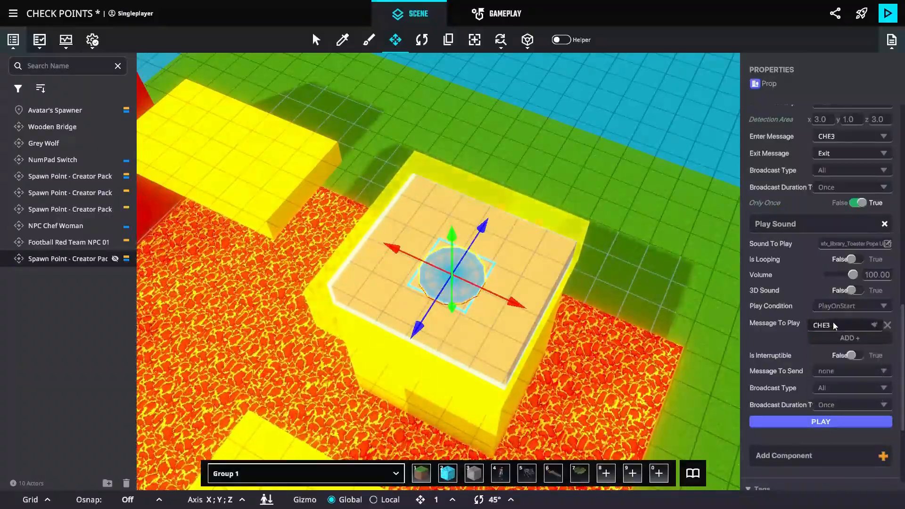
{"action": "left_click", "coordinate": [835, 306]}
{"action": "left_click", "coordinate": [840, 337]}
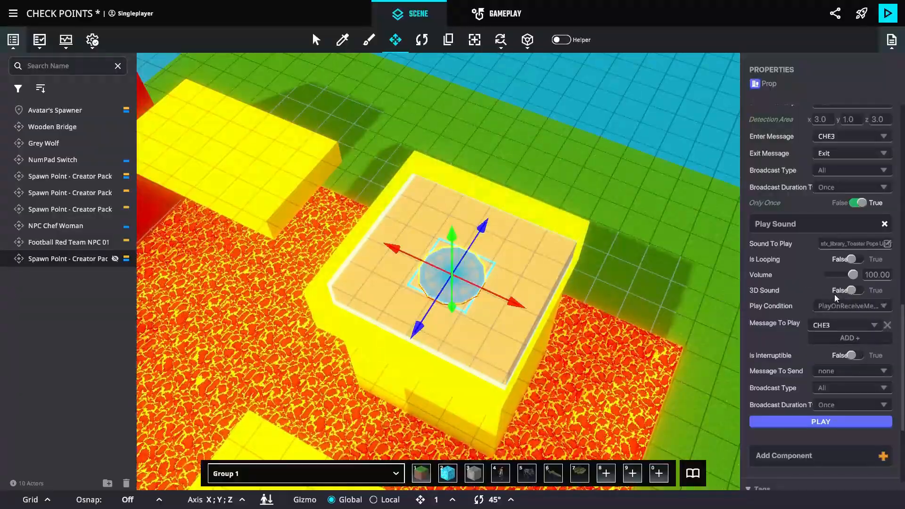
- Add a Visual FX component to the spawn point
{"action": "scroll", "coordinate": [831, 395], "scroll_direction": "down", "scroll_amount": 3}
{"action": "left_click", "coordinate": [875, 325]}
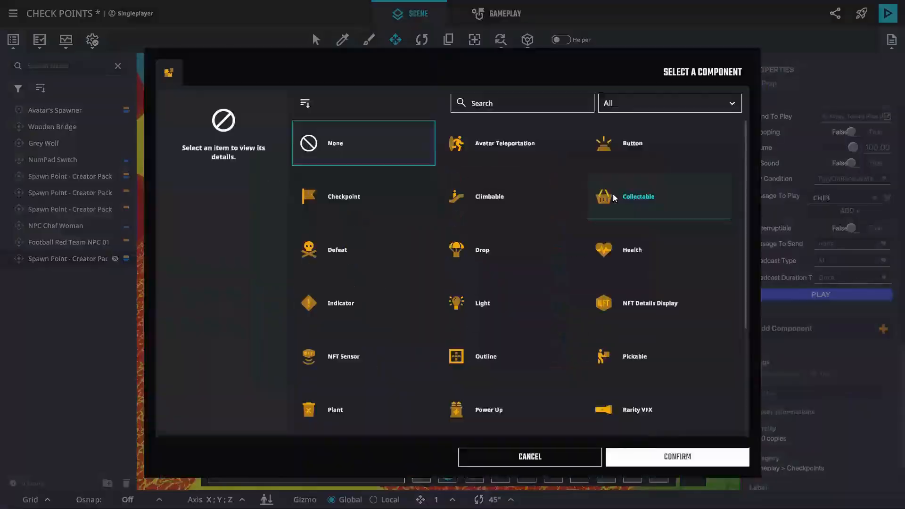
{"action": "left_click", "coordinate": [513, 108]}
{"action": "type", "text": "vis"}
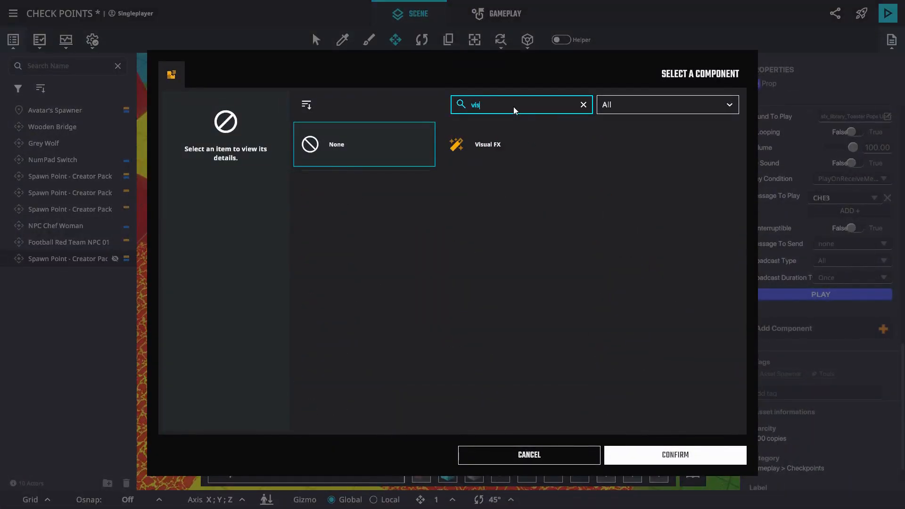
{"action": "left_click", "coordinate": [521, 137]}
{"action": "left_click", "coordinate": [678, 456]}
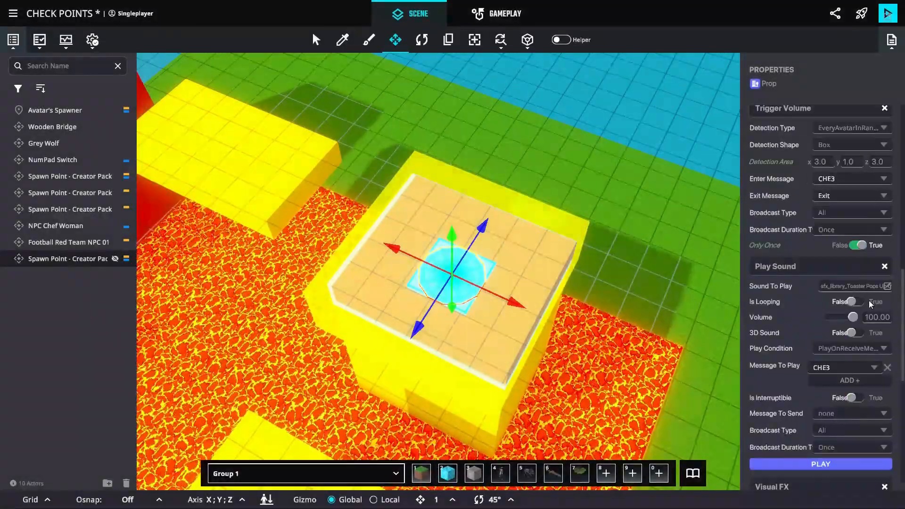
- Set the visual effect to Waypoint: Arrow Down with CHE3 as its first turn message, and preview the effect
{"action": "left_click", "coordinate": [887, 288]}
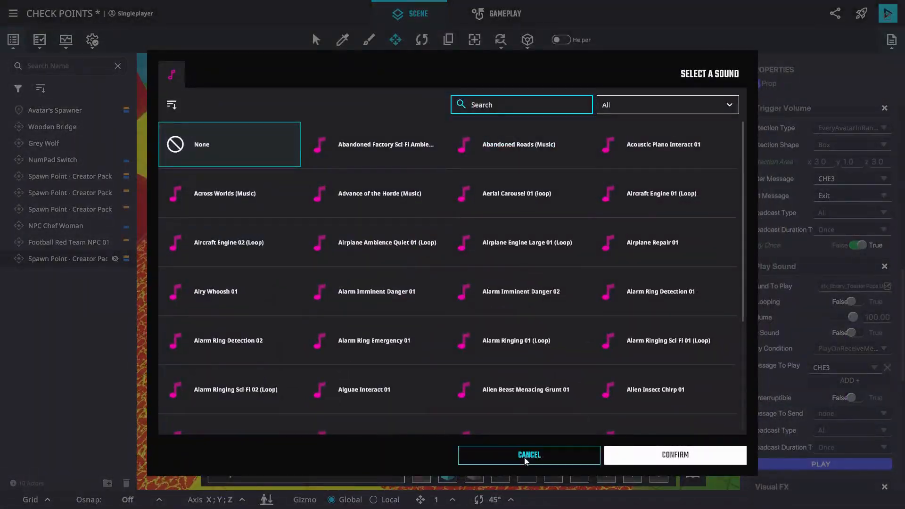
{"action": "left_click", "coordinate": [525, 455]}
{"action": "scroll", "coordinate": [847, 345], "scroll_direction": "down", "scroll_amount": 4}
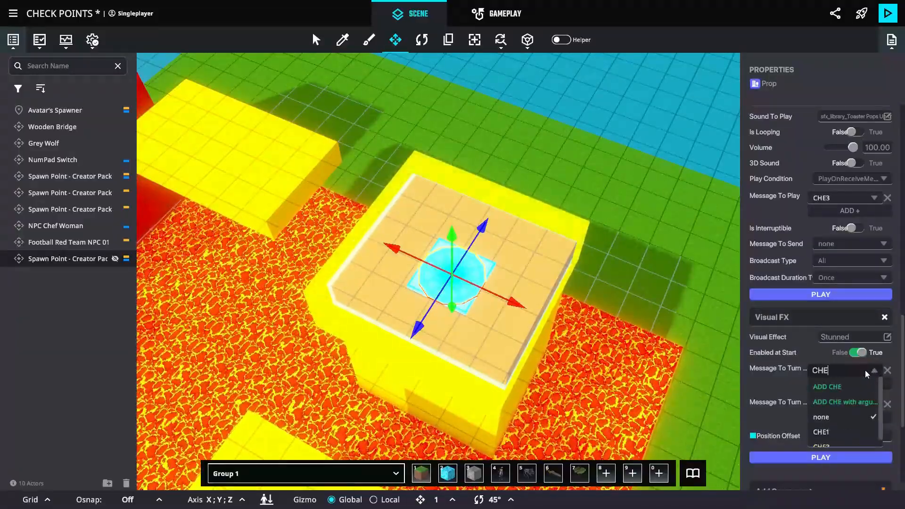
{"action": "left_click", "coordinate": [887, 337]}
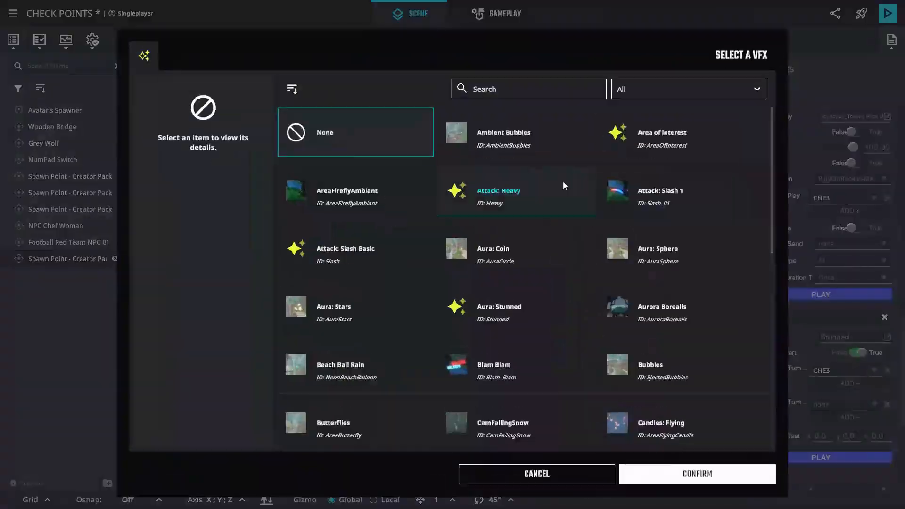
{"action": "left_click", "coordinate": [523, 212]}
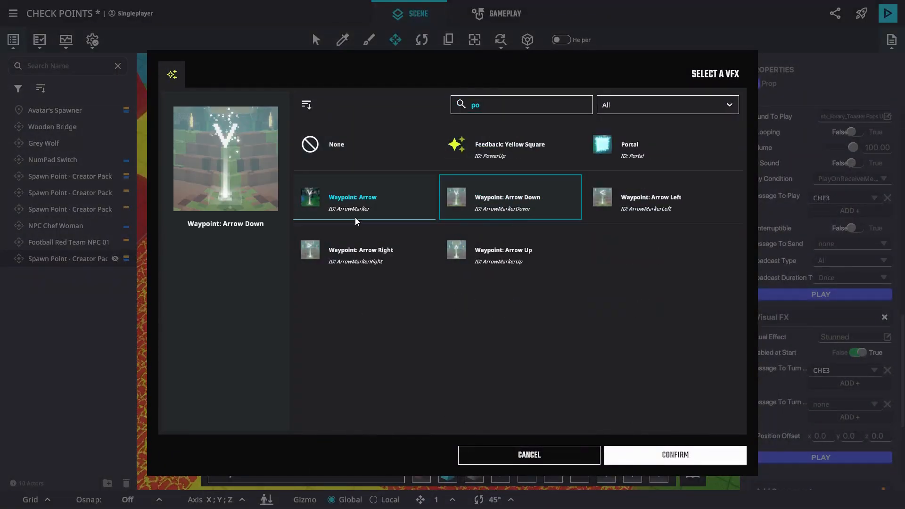
{"action": "left_click", "coordinate": [651, 455]}
{"action": "left_click", "coordinate": [829, 415]}
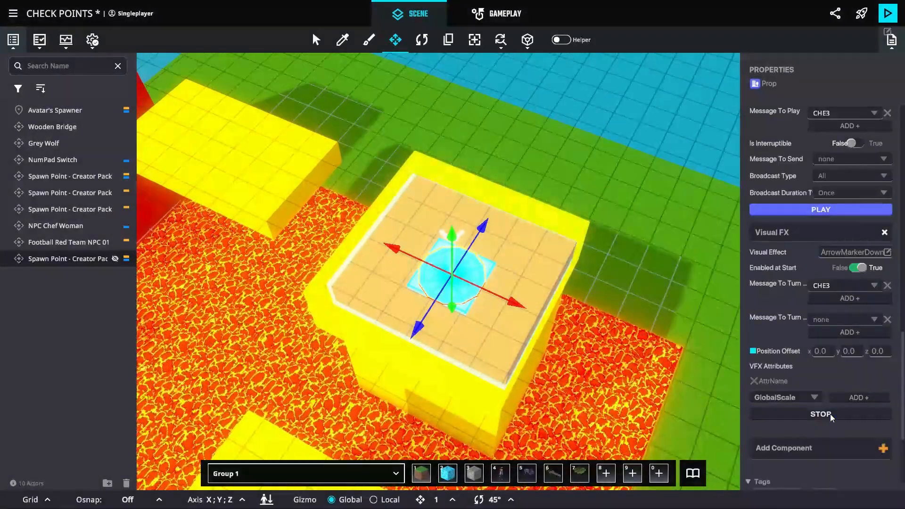
- Add a Checkpoint component to the spawn point and set its activation message to CHE3
{"action": "scroll", "coordinate": [832, 417], "scroll_direction": "down", "scroll_amount": 3}
{"action": "left_click", "coordinate": [796, 291]}
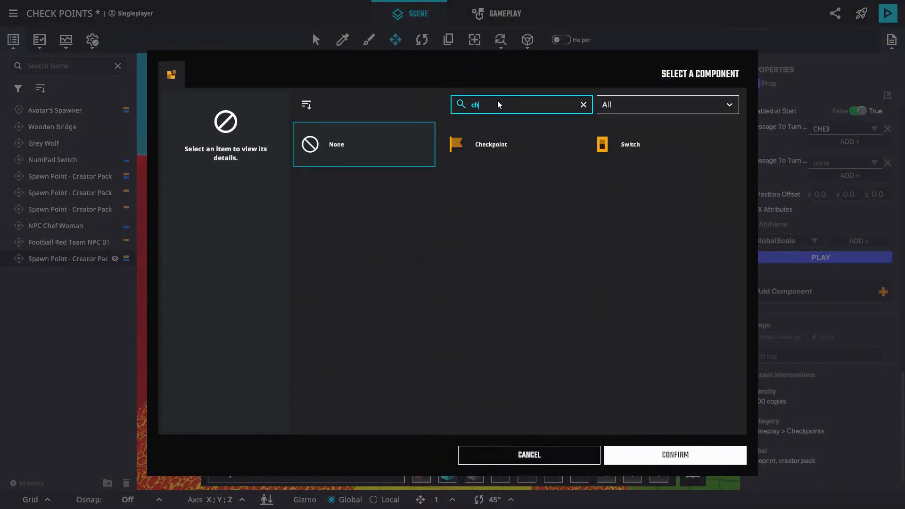
{"action": "left_click", "coordinate": [494, 144]}
{"action": "left_click", "coordinate": [681, 455]}
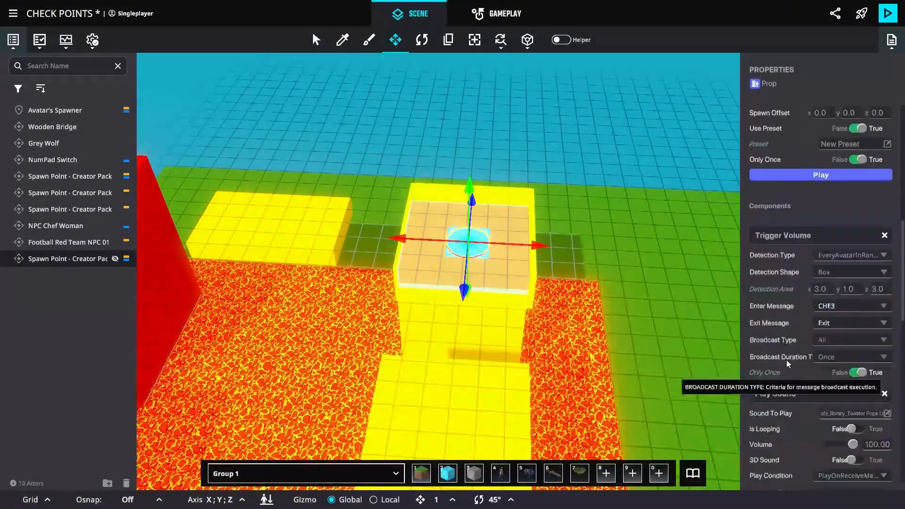
{"action": "scroll", "coordinate": [787, 363], "scroll_direction": "down", "scroll_amount": 10}
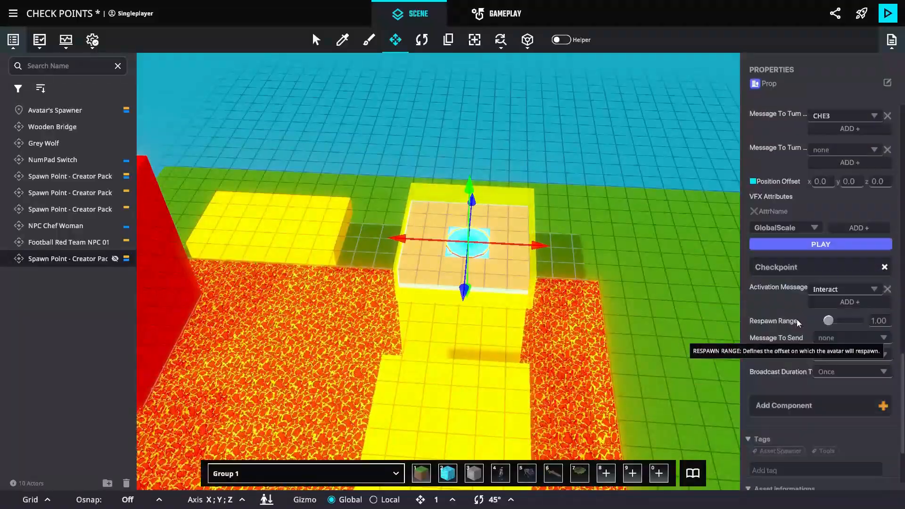
{"action": "scroll", "coordinate": [800, 318], "scroll_direction": "down", "scroll_amount": 2}
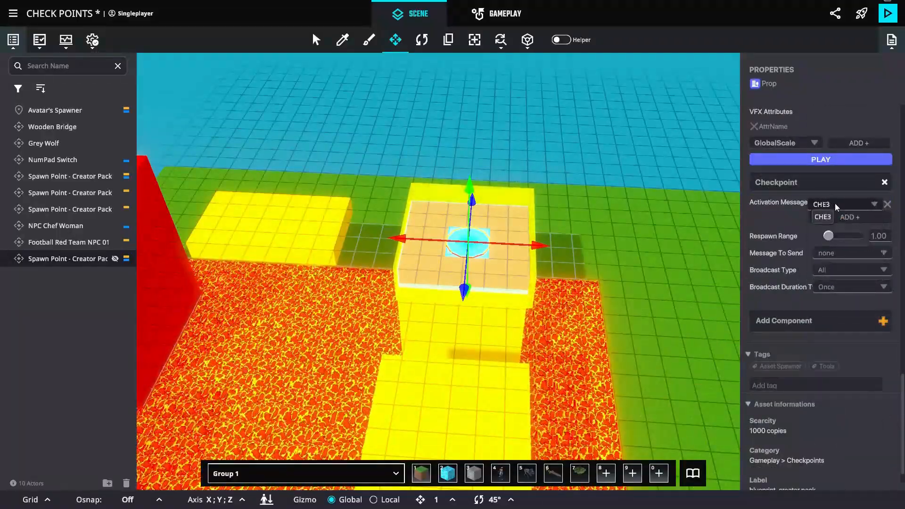
{"action": "scroll", "coordinate": [607, 363], "scroll_direction": "down", "scroll_amount": 2}
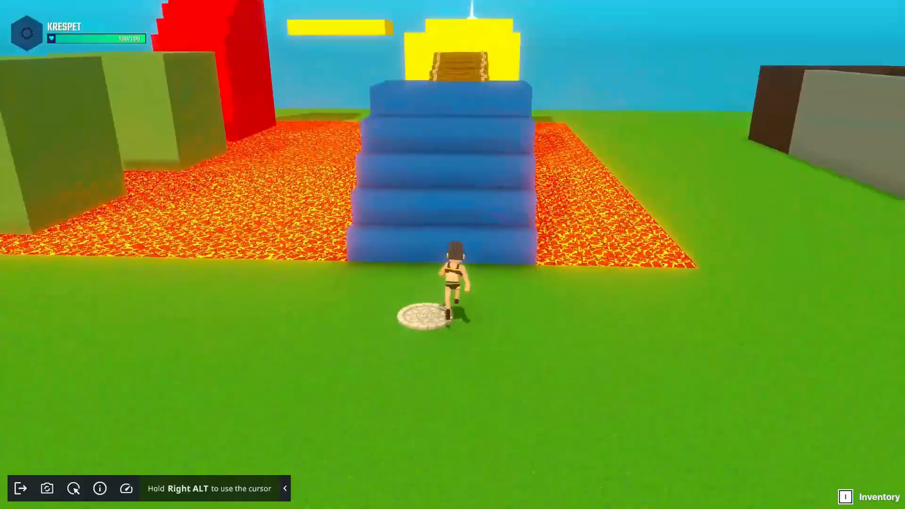
- Playtest the lava course by running up the blue steps and over the bridge to the checkpoint on the far yellow block
{"action": "key", "text": "w"}
{"action": "key", "text": "space"}
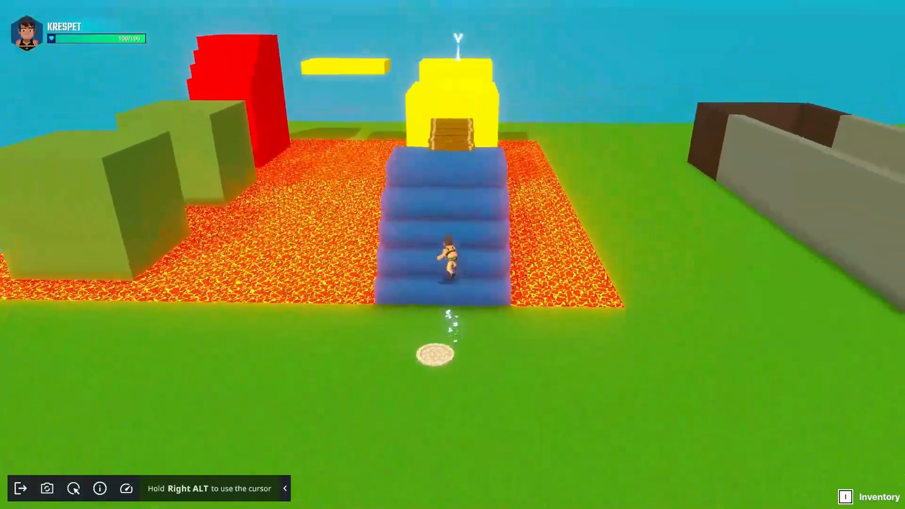
{"action": "key", "text": "w"}
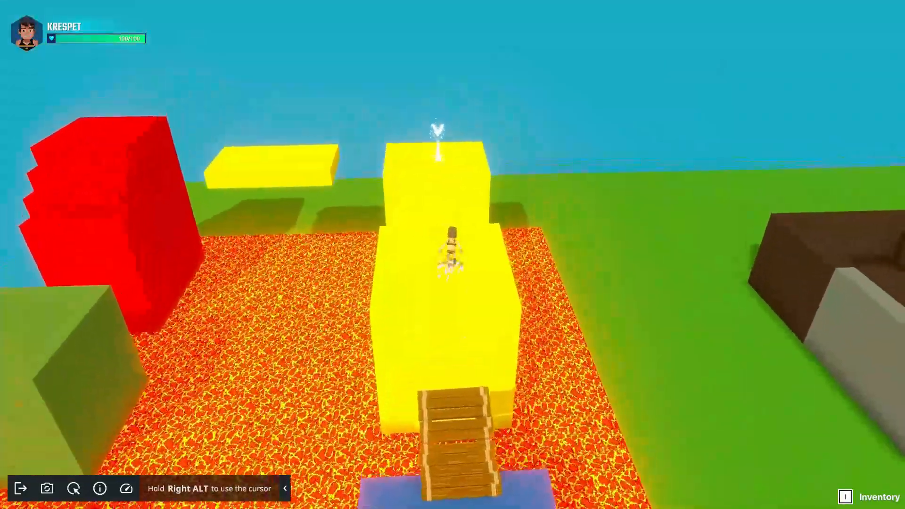
{"action": "key", "text": "w"}
{"action": "key", "text": "space"}
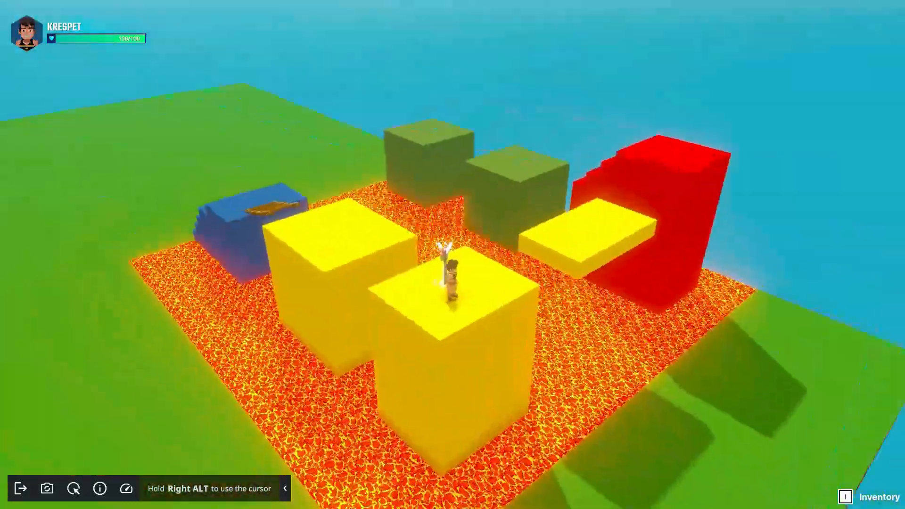
{"action": "key", "text": "w"}
{"action": "key", "text": "space"}
{"action": "key", "text": "space"}
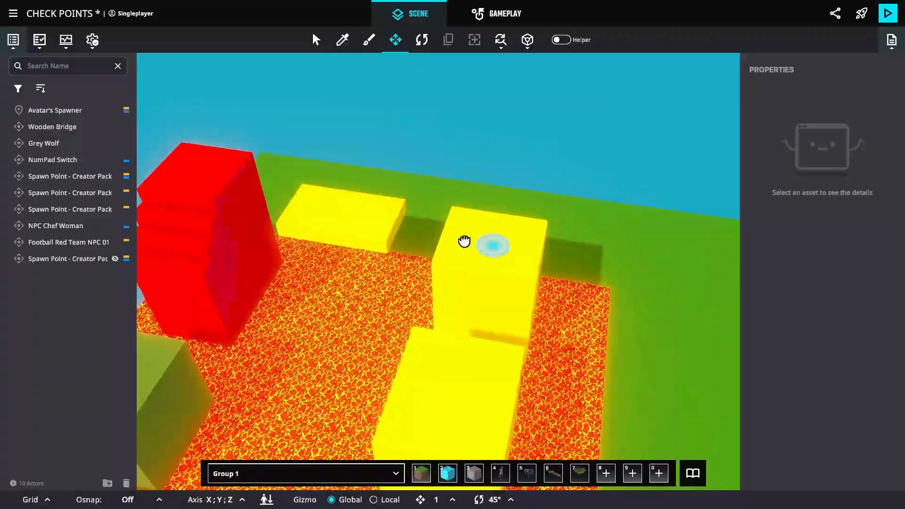
- Place a Question mark sign on top of the red stepped block
{"action": "right_click_drag", "start_coordinate": [465, 241], "coordinate": [411, 198]}
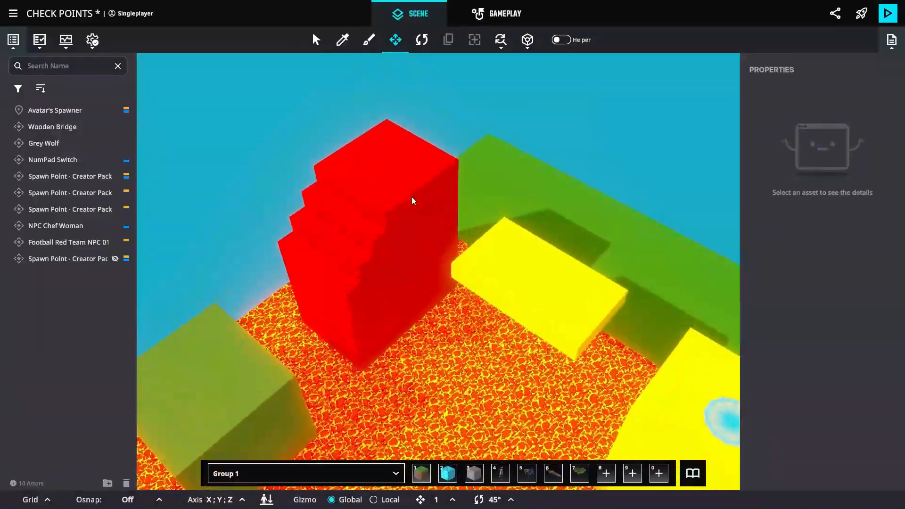
{"action": "left_click", "coordinate": [692, 473]}
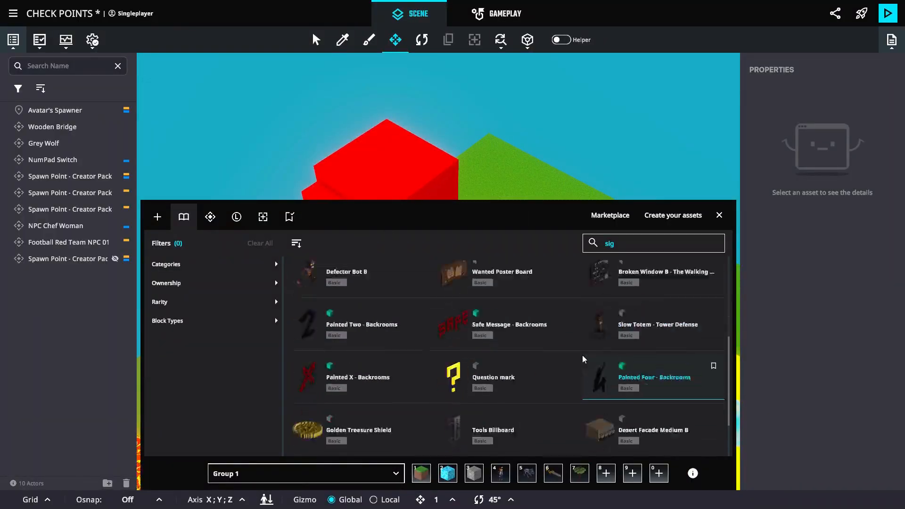
{"action": "left_click", "coordinate": [505, 423]}
{"action": "left_click", "coordinate": [392, 166]}
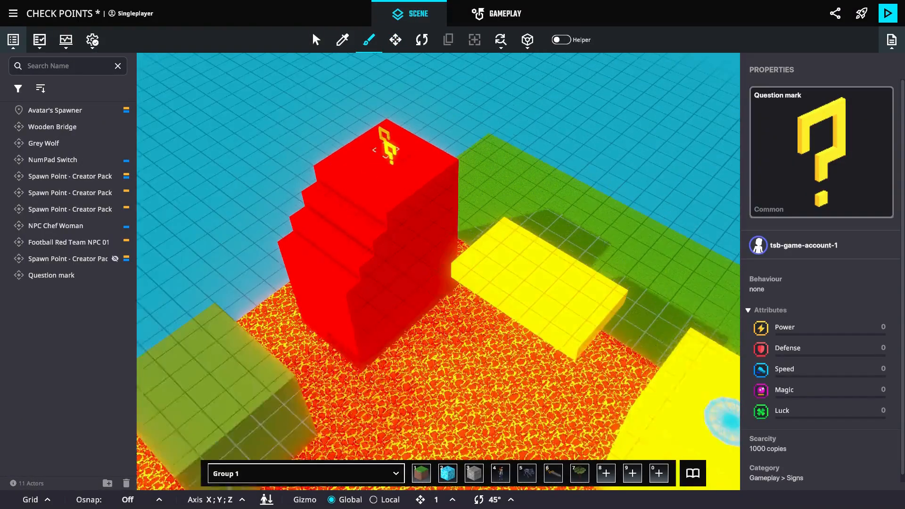
{"action": "key", "text": "Escape"}
- Rotate the question mark to about 270° around Y and shift it into position on top of the red block
{"action": "right_click_drag", "start_coordinate": [394, 168], "coordinate": [421, 176]}
{"action": "left_click", "coordinate": [425, 150]}
{"action": "left_click", "coordinate": [421, 40]}
{"action": "left_click_drag", "start_coordinate": [432, 209], "coordinate": [541, 220]}
{"action": "right_click_drag", "start_coordinate": [542, 223], "coordinate": [481, 188]}
{"action": "left_click", "coordinate": [395, 40]}
{"action": "left_click_drag", "start_coordinate": [524, 201], "coordinate": [513, 192]}
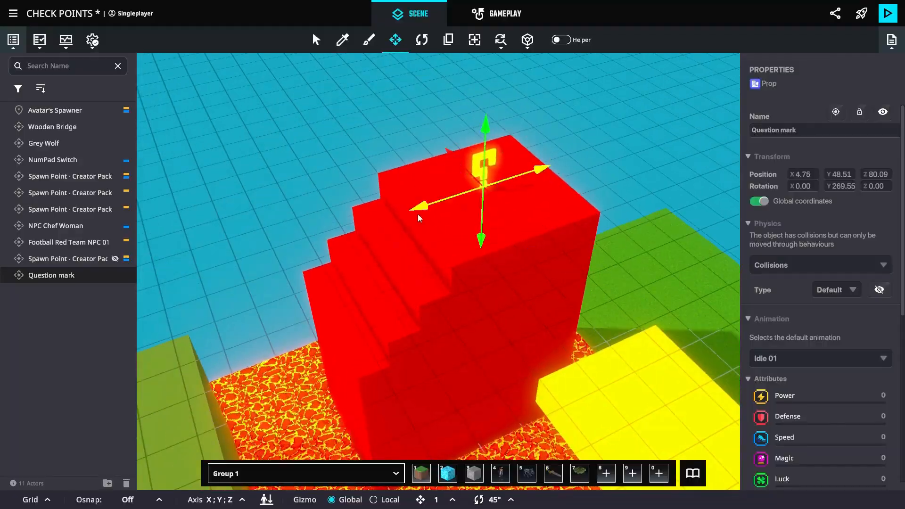
- Set the Checkpoint component of the yellow block's spawn point to send a new message NEXT
{"action": "right_click_drag", "start_coordinate": [456, 303], "coordinate": [561, 278]}
{"action": "left_click", "coordinate": [511, 269]}
{"action": "scroll", "coordinate": [837, 329], "scroll_direction": "down", "scroll_amount": 15}
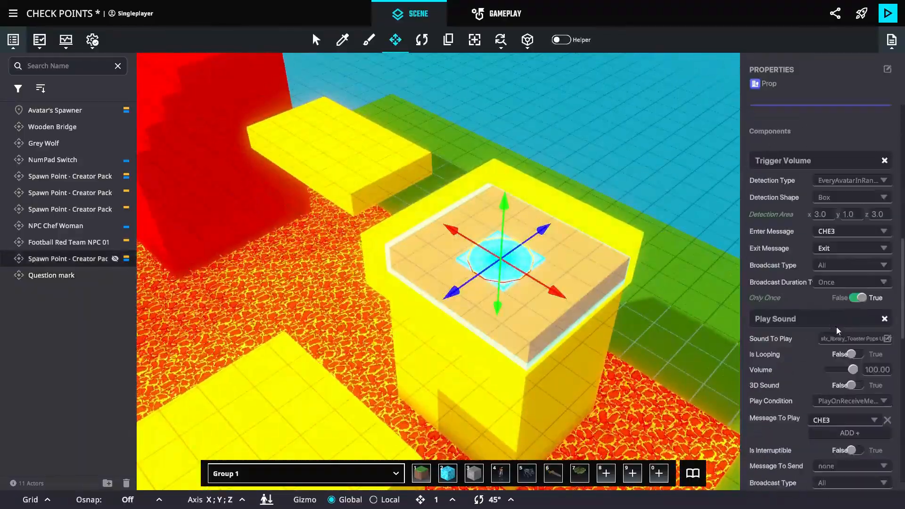
{"action": "scroll", "coordinate": [828, 349], "scroll_direction": "up", "scroll_amount": 2}
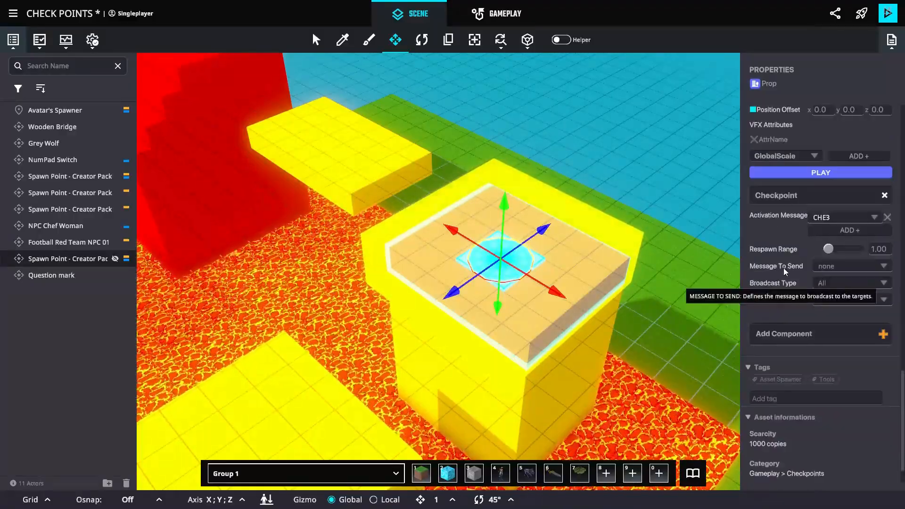
{"action": "left_click", "coordinate": [836, 267]}
{"action": "type", "text": "NEXT"}
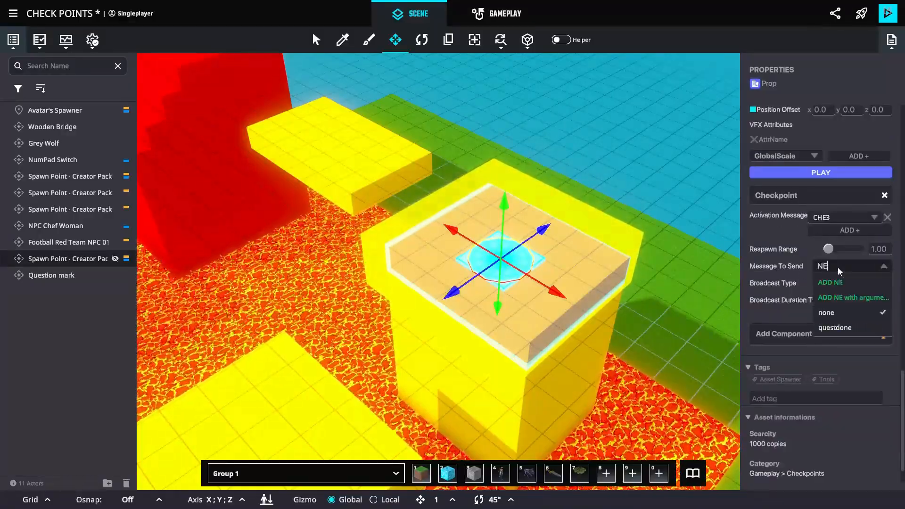
{"action": "left_click", "coordinate": [835, 282]}
- Save the question mark as a preset named sign and replace it with a NumPad Switch on the red block
{"action": "right_click_drag", "start_coordinate": [434, 184], "coordinate": [438, 251]}
{"action": "left_click", "coordinate": [390, 220]}
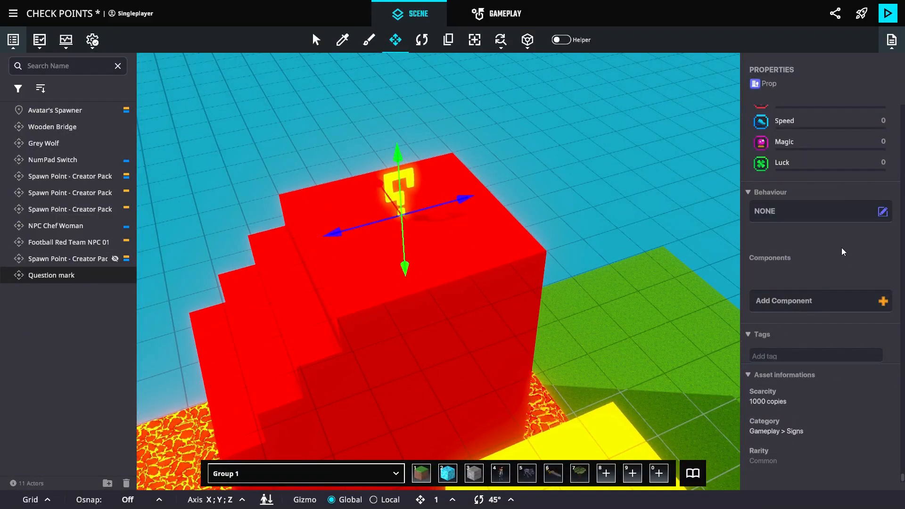
{"action": "left_click", "coordinate": [474, 39]}
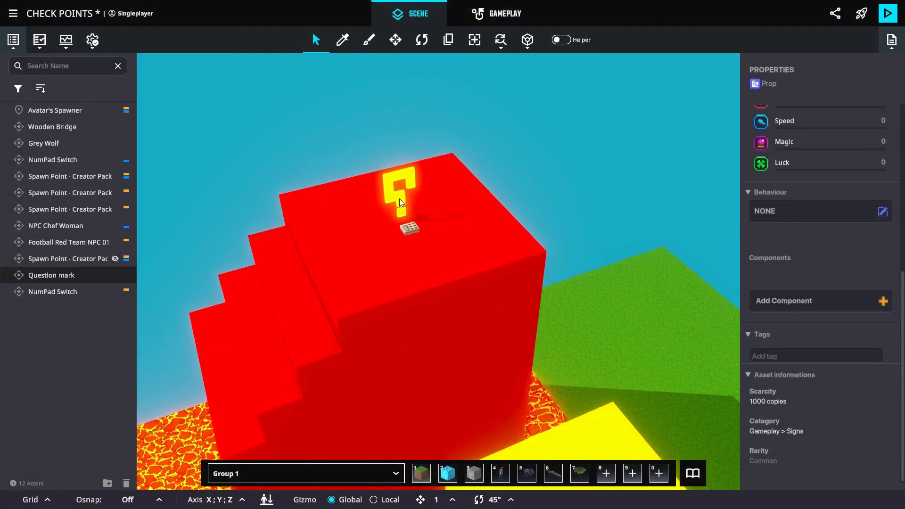
{"action": "key", "text": "Delete"}
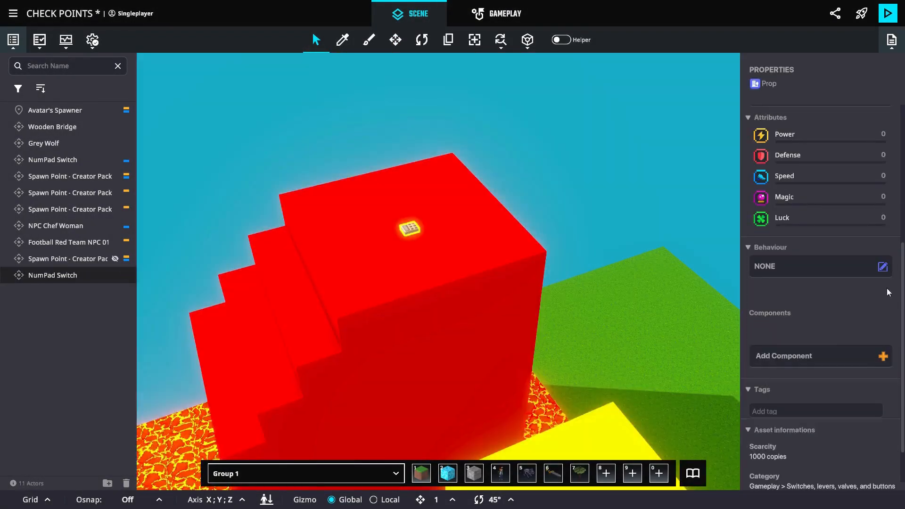
- Assign the Asset Spawner behaviour to the NumPad Switch on the red block
{"action": "left_click", "coordinate": [883, 266]}
{"action": "left_click", "coordinate": [515, 104]}
{"action": "type", "text": "as"}
{"action": "left_click", "coordinate": [632, 143]}
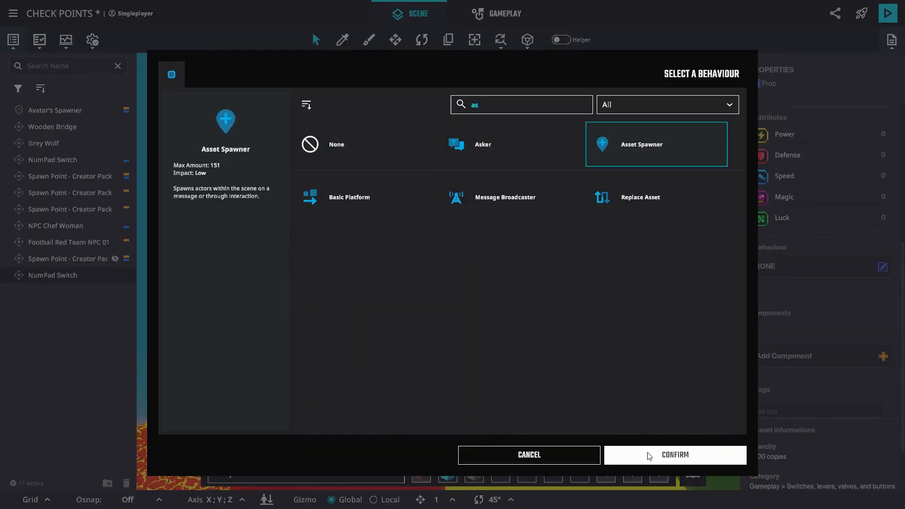
{"action": "left_click", "coordinate": [650, 455]}
- Enable Use Preset on the switch's Asset Spawner, choose the sign preset, and preview the spawn
{"action": "left_click", "coordinate": [886, 311]}
{"action": "left_click", "coordinate": [857, 343]}
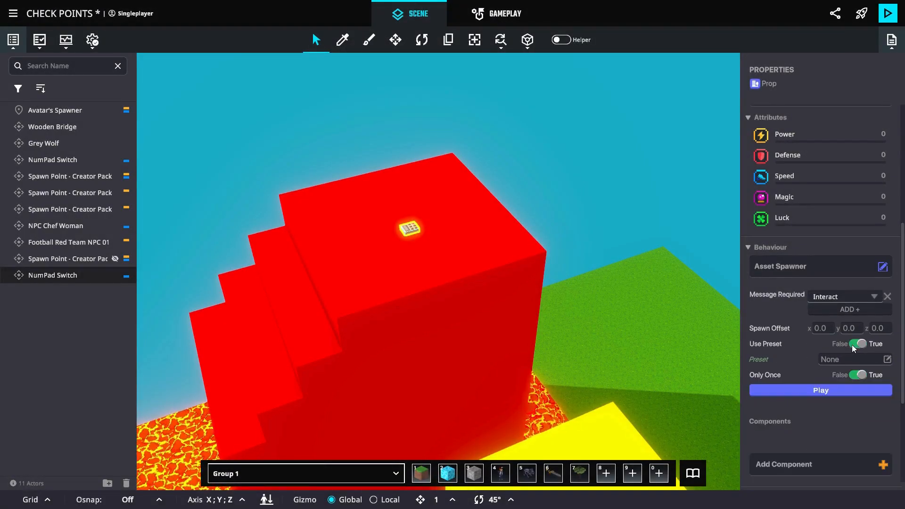
{"action": "left_click", "coordinate": [886, 359]}
{"action": "left_click", "coordinate": [518, 141]}
{"action": "left_click", "coordinate": [674, 454]}
{"action": "left_click", "coordinate": [808, 391]}
{"action": "left_click", "coordinate": [808, 391]}
- Check the spawn point's Checkpoint settings and set the switch's Asset Spawner required message to NEXT
{"action": "right_click_drag", "start_coordinate": [424, 273], "coordinate": [415, 377]}
{"action": "left_click", "coordinate": [351, 351]}
{"action": "scroll", "coordinate": [810, 391], "scroll_direction": "down", "scroll_amount": 10}
{"action": "scroll", "coordinate": [810, 388], "scroll_direction": "down", "scroll_amount": 1}
{"action": "right_click_drag", "start_coordinate": [454, 217], "coordinate": [466, 222]}
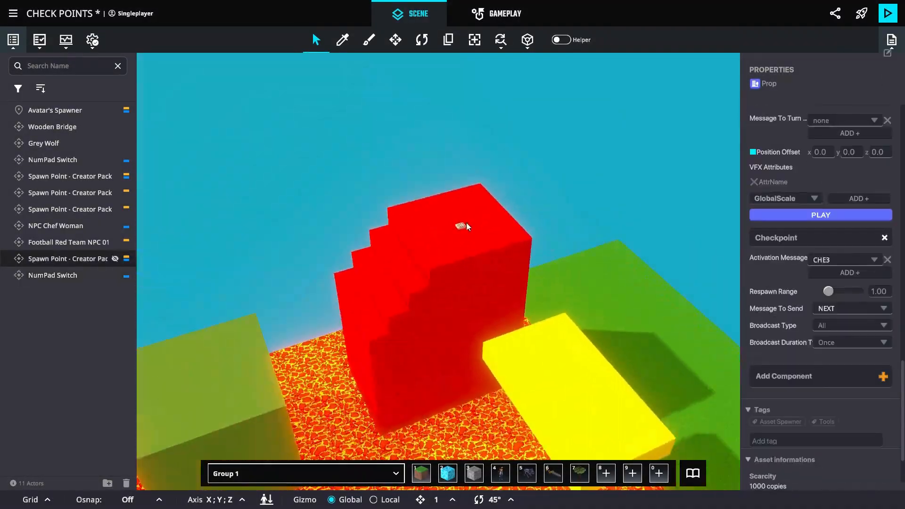
{"action": "left_click", "coordinate": [462, 225]}
{"action": "scroll", "coordinate": [833, 349], "scroll_direction": "up", "scroll_amount": 1}
{"action": "left_click", "coordinate": [832, 164]}
{"action": "type", "text": "NEXT"}
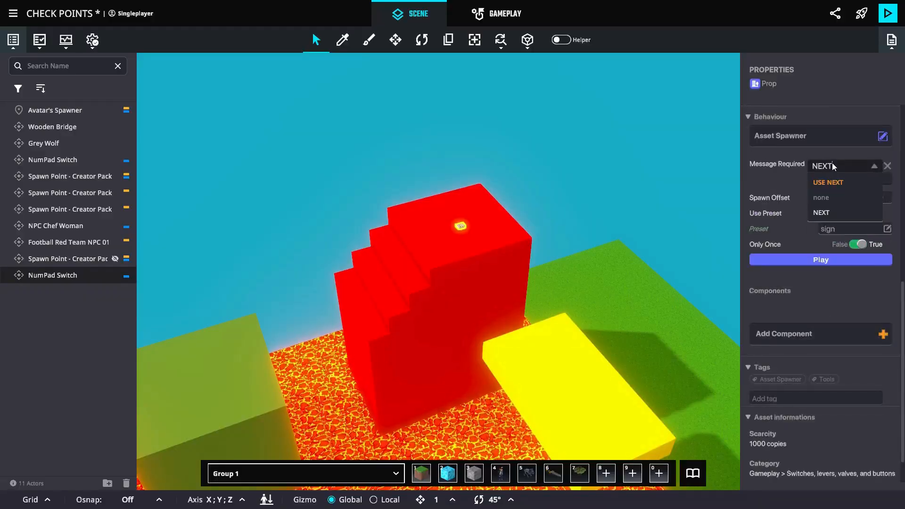
{"action": "key", "text": "Return"}
- Make the NumPad Switch on the red block invisible and set its physics to No Collisions
{"action": "scroll", "coordinate": [815, 235], "scroll_direction": "up", "scroll_amount": 5}
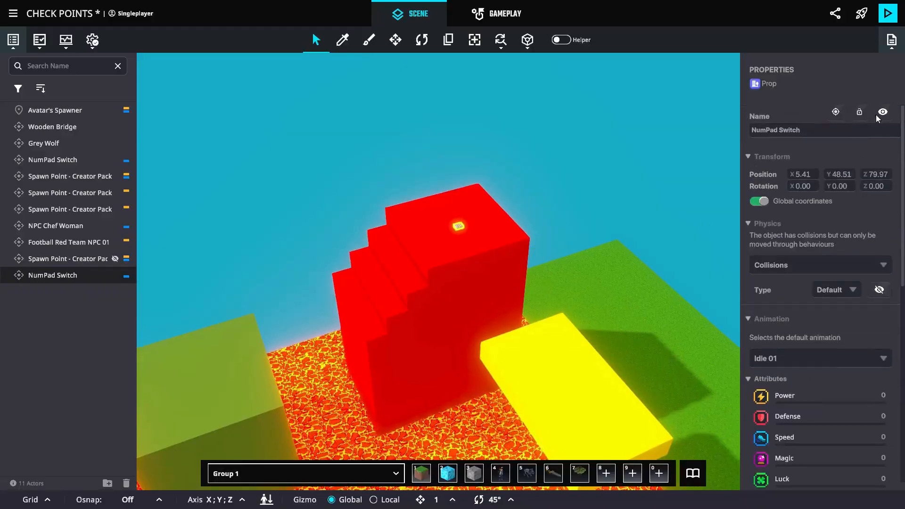
{"action": "left_click", "coordinate": [881, 113]}
{"action": "left_click", "coordinate": [819, 262]}
{"action": "left_click", "coordinate": [784, 310]}
- Duplicate the invisible NumPad Switch on top of the red block
{"action": "key", "text": "ctrl+d"}
{"action": "left_click", "coordinate": [395, 40]}
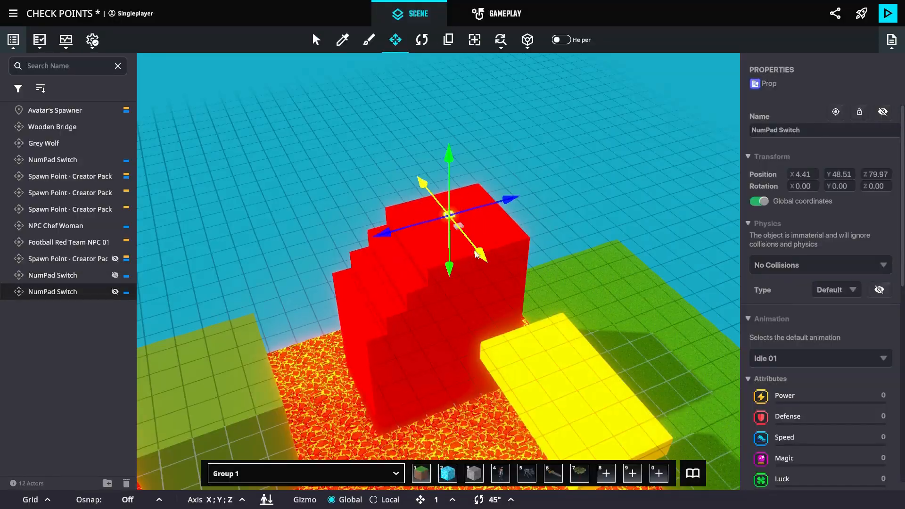
{"action": "scroll", "coordinate": [805, 320], "scroll_direction": "down", "scroll_amount": 5}
{"action": "scroll", "coordinate": [829, 314], "scroll_direction": "down", "scroll_amount": 2}
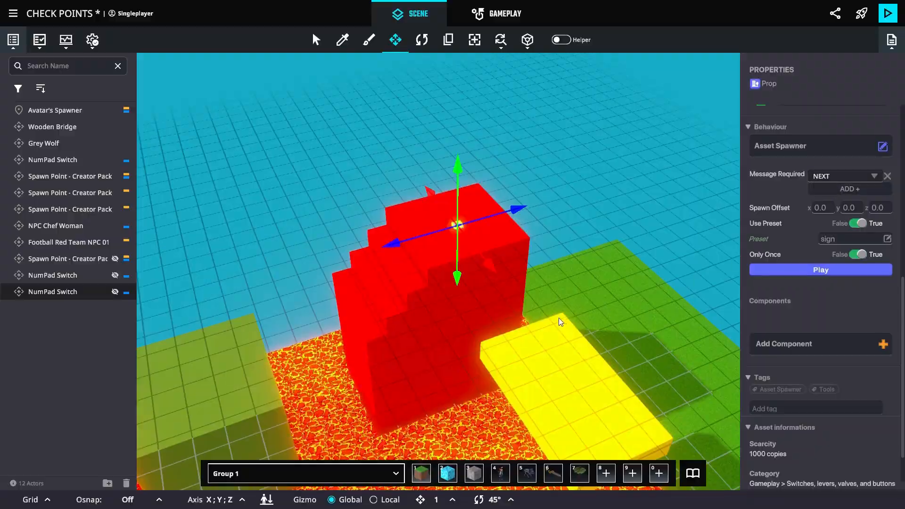
- Duplicate the spawn point on the far yellow block and move the copy beside the original
{"action": "middle_click_drag", "start_coordinate": [559, 320], "coordinate": [537, 273]}
{"action": "left_click", "coordinate": [574, 301]}
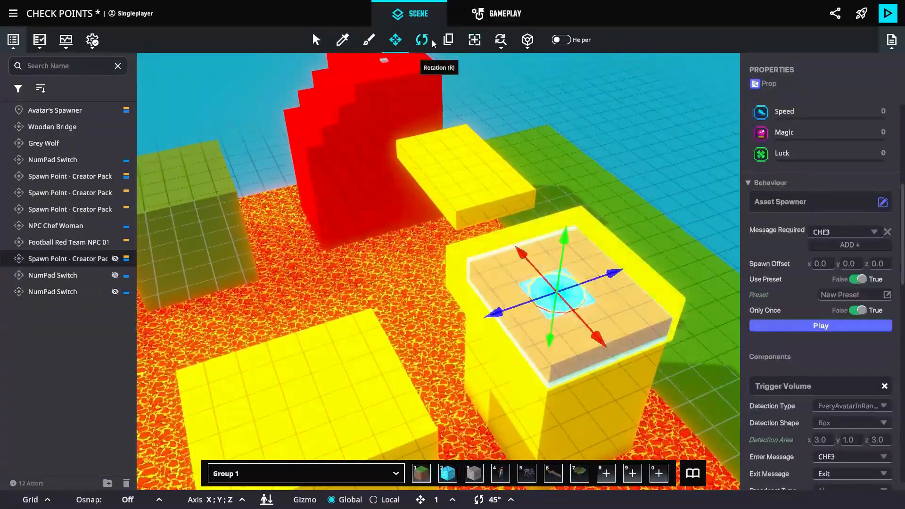
{"action": "left_click", "coordinate": [444, 41]}
{"action": "left_click_drag", "start_coordinate": [598, 257], "coordinate": [642, 240]}
- Set the copied spawn point's Asset Spawner required message and Trigger Volume enter message to CHE4
{"action": "left_click", "coordinate": [832, 235]}
{"action": "type", "text": "CH"}
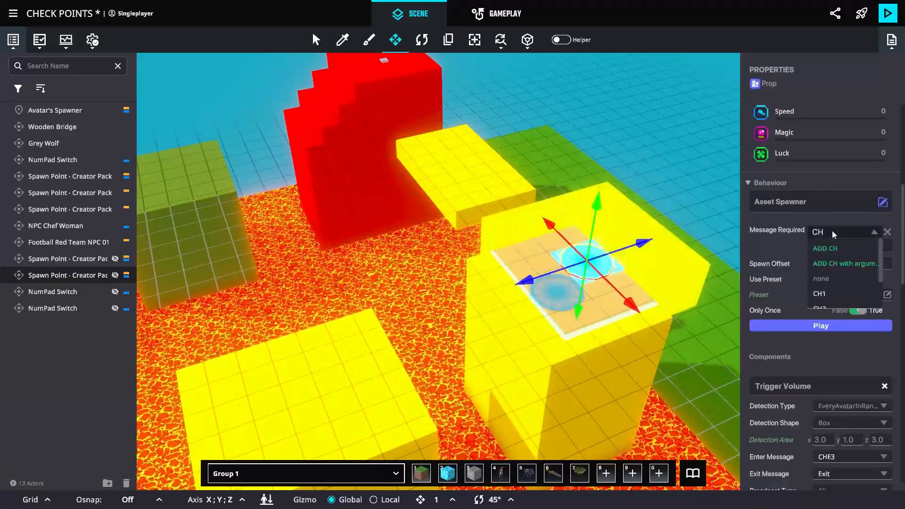
{"action": "type", "text": "E4"}
{"action": "key", "text": "Return"}
{"action": "scroll", "coordinate": [762, 291], "scroll_direction": "down", "scroll_amount": 3}
{"action": "left_click", "coordinate": [841, 334]}
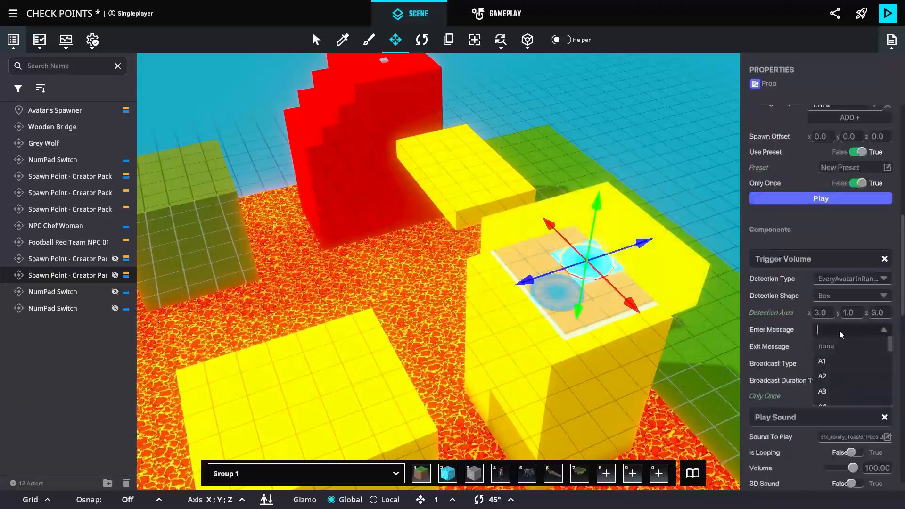
{"action": "type", "text": "CHE4"}
{"action": "key", "text": "Return"}
- Set the copy's Play Sound message and its Visual FX first turn message to CHE4
{"action": "scroll", "coordinate": [839, 340], "scroll_direction": "down", "scroll_amount": 4}
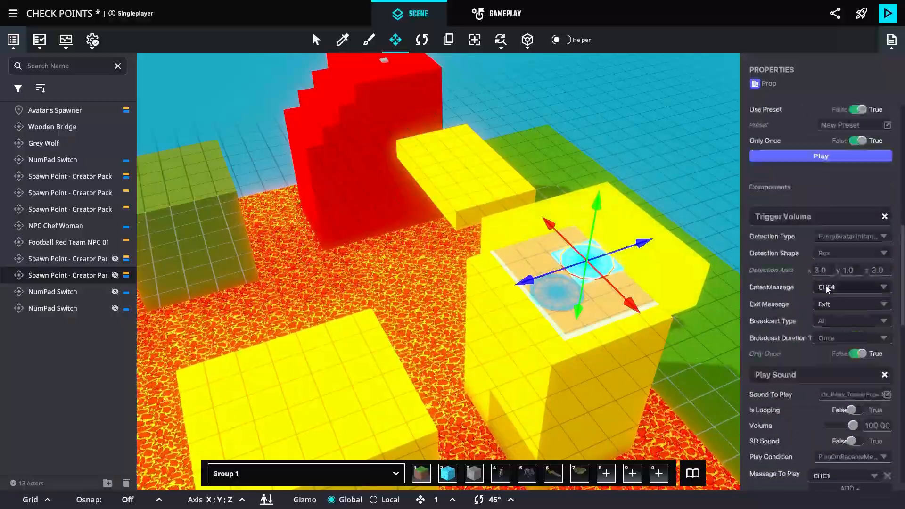
{"action": "left_click", "coordinate": [834, 349]}
{"action": "type", "text": "CHE"}
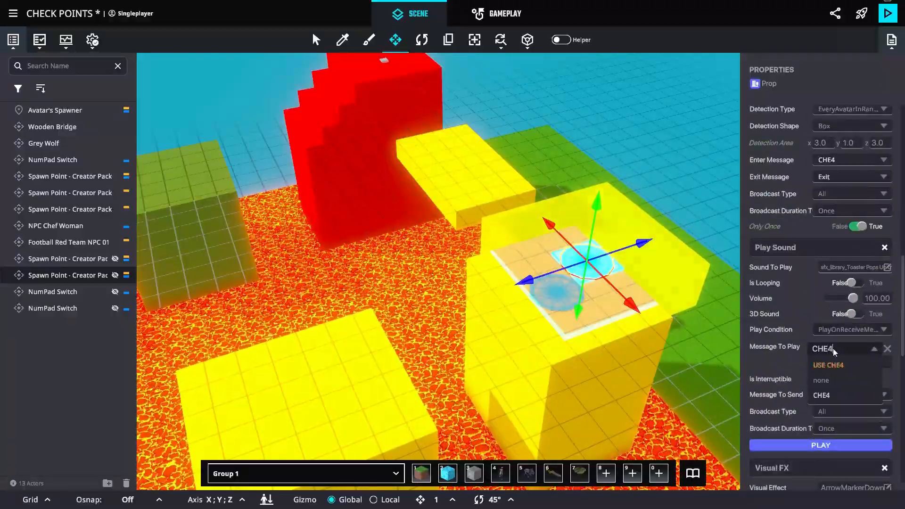
{"action": "key", "text": "Return"}
{"action": "scroll", "coordinate": [833, 351], "scroll_direction": "down", "scroll_amount": 4}
{"action": "left_click", "coordinate": [822, 351]}
{"action": "type", "text": "CHE4"}
{"action": "key", "text": "Return"}
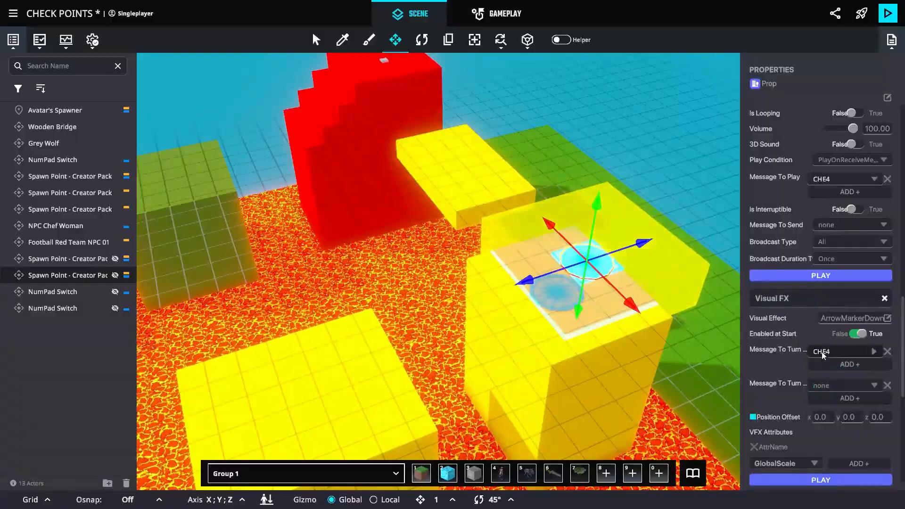
- Save the copied spawn point as a preset named CHE4 and try to delete it from the scene
{"action": "left_click", "coordinate": [474, 40]}
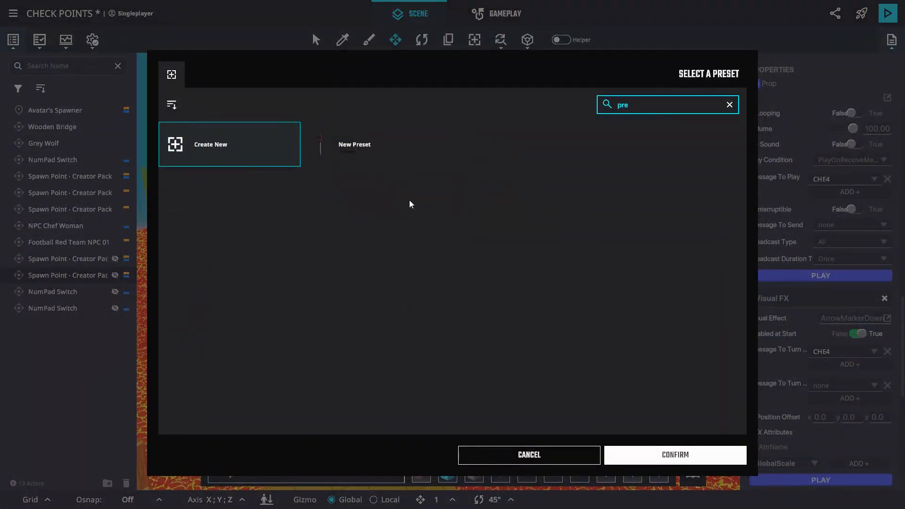
{"action": "key", "text": "Return"}
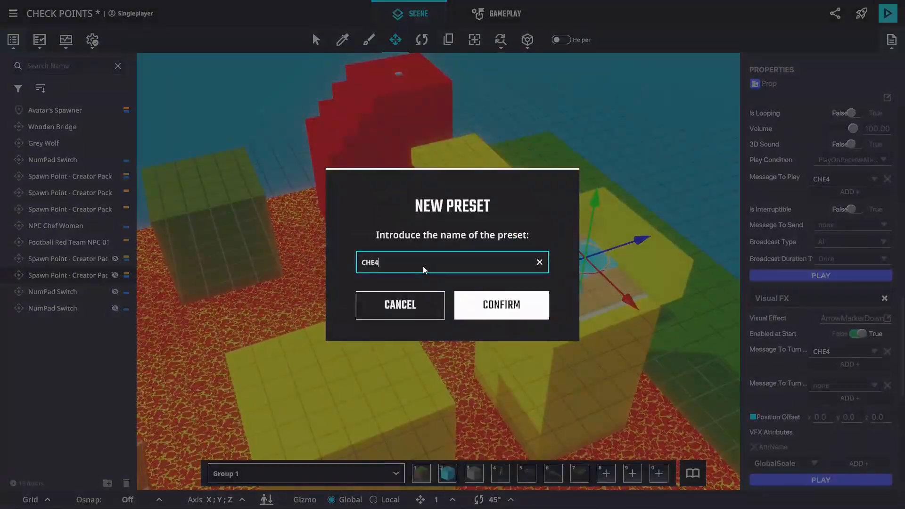
{"action": "left_click", "coordinate": [523, 317]}
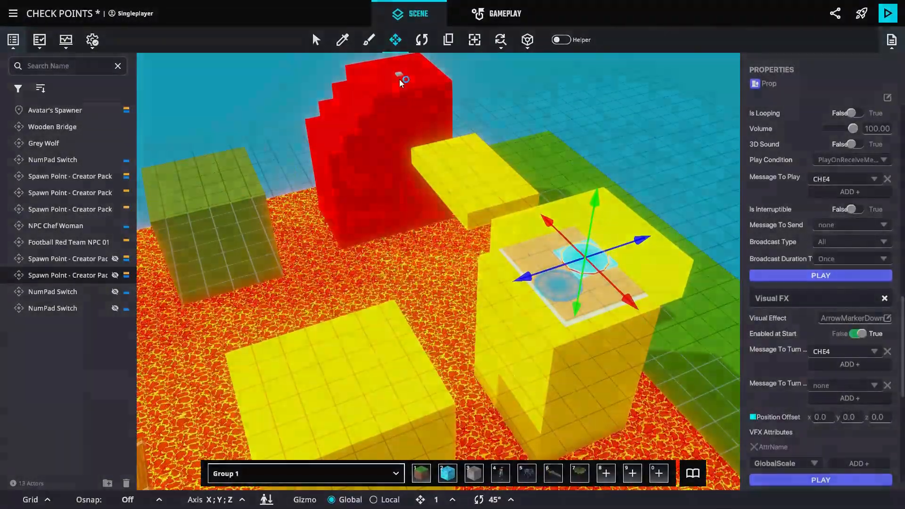
{"action": "key", "text": "Delete"}
{"action": "left_click", "coordinate": [387, 313]}
- Set the copied spawn point's Checkpoint activation message to CHE4
{"action": "scroll", "coordinate": [764, 292], "scroll_direction": "down", "scroll_amount": 5}
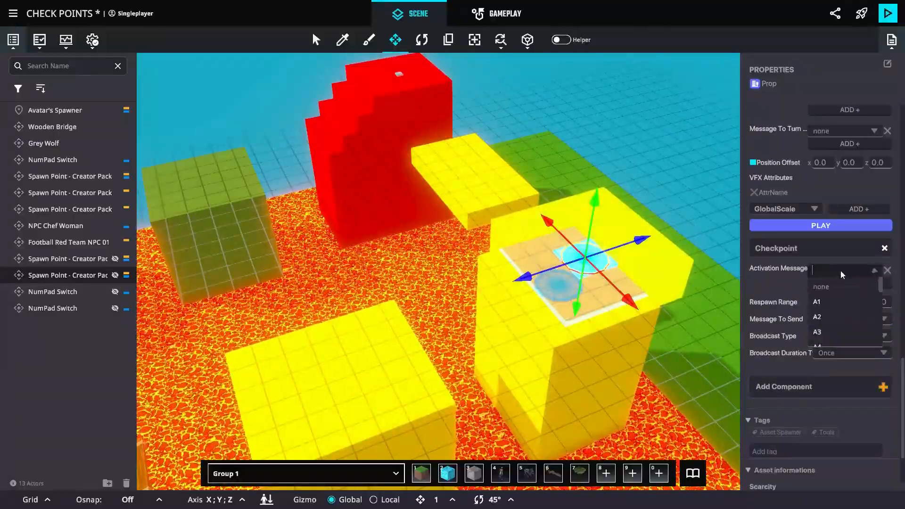
{"action": "type", "text": "CHE4"}
{"action": "left_click", "coordinate": [829, 287]}
- Save the updated spawn point copy as preset CHE4 and delete that copy from the scene
{"action": "left_click", "coordinate": [475, 40]}
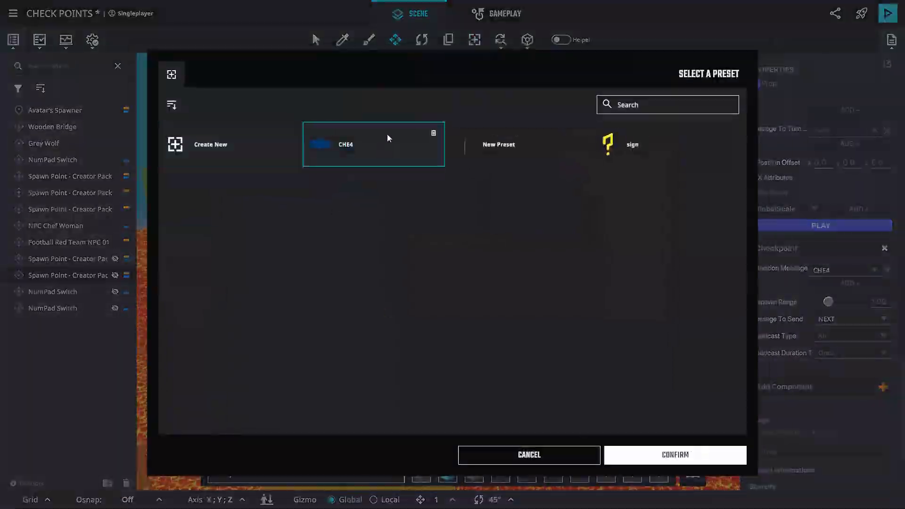
{"action": "double_click", "coordinate": [207, 145]}
{"action": "type", "text": "CHE4"}
{"action": "left_click", "coordinate": [501, 309]}
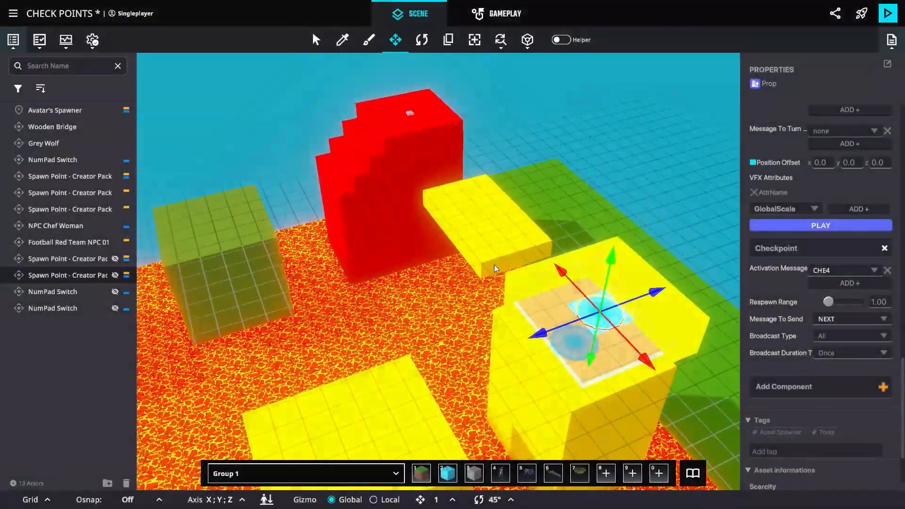
{"action": "key", "text": "Delete"}
{"action": "left_click", "coordinate": [516, 313]}
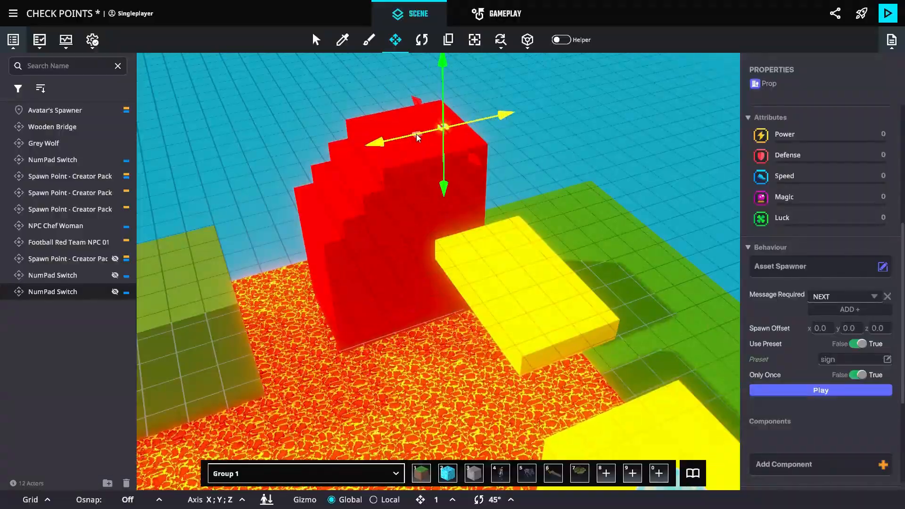
- Set the second switch's spawner preset to CHE4, preview it, and move that switch toward the red block's steps
{"action": "left_click", "coordinate": [887, 359]}
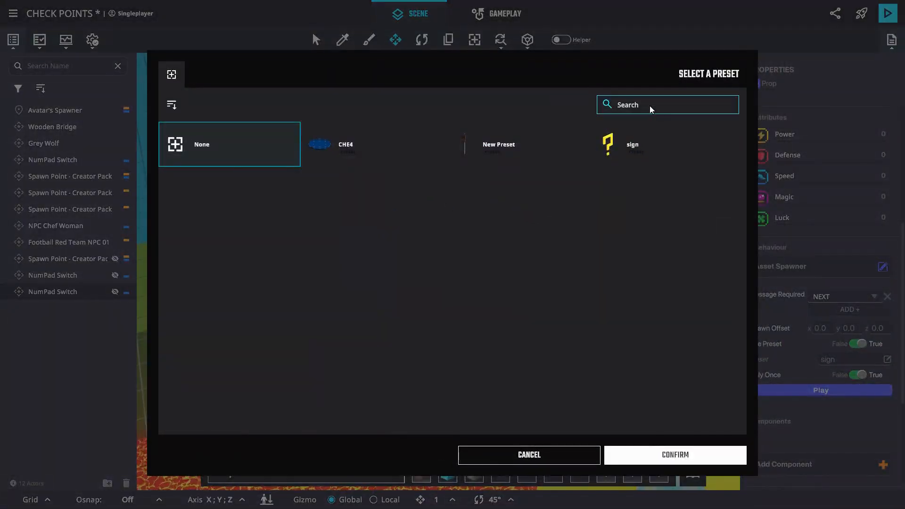
{"action": "left_click", "coordinate": [374, 143]}
{"action": "left_click", "coordinate": [676, 456]}
{"action": "left_click", "coordinate": [821, 390]}
{"action": "left_click_drag", "start_coordinate": [481, 120], "coordinate": [431, 132]}
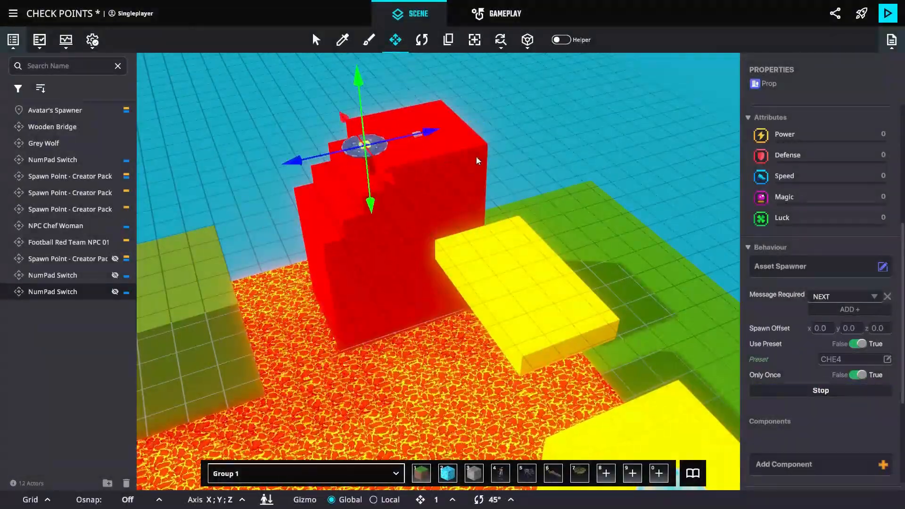
{"action": "left_click", "coordinate": [416, 133]}
{"action": "scroll", "coordinate": [830, 460], "scroll_direction": "down", "scroll_amount": 7}
{"action": "left_click", "coordinate": [817, 349]}
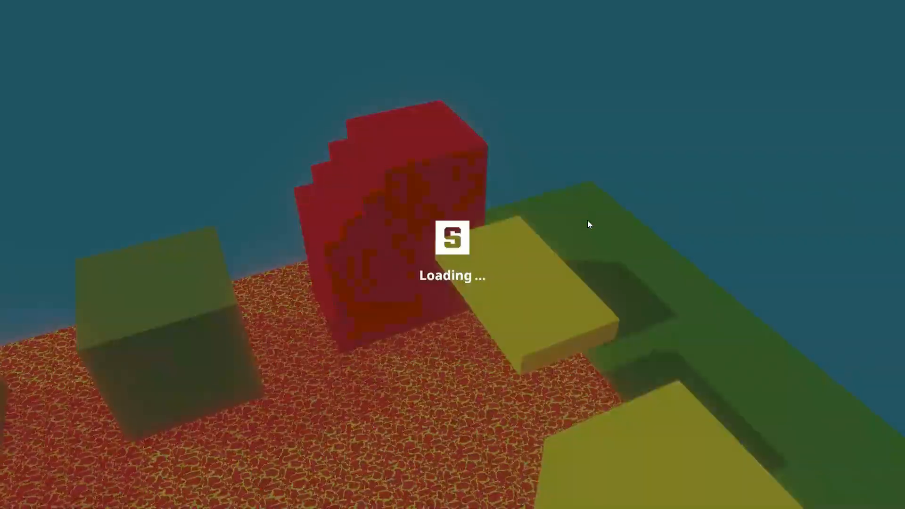
- Playtest the lava course from the blue steps over the yellow blocks to the first checkpoint and test respawning there
{"action": "key", "text": "w"}
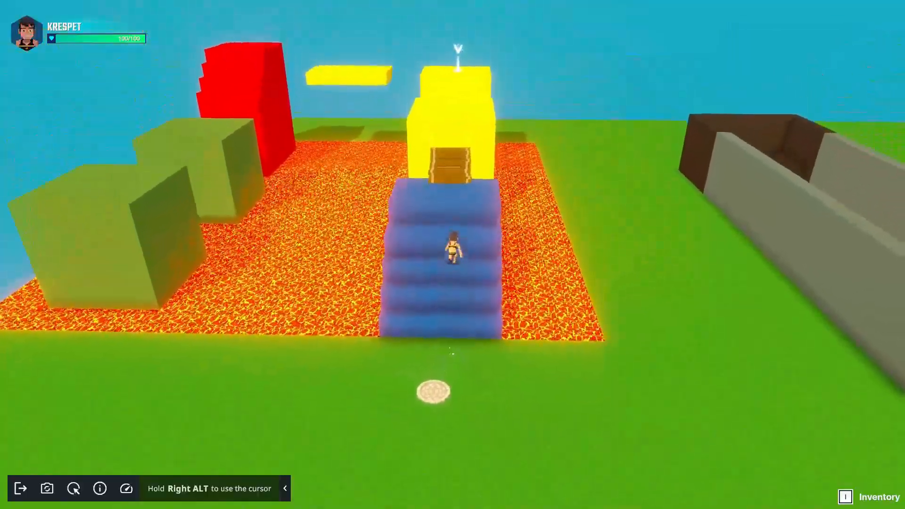
{"action": "key", "text": "w"}
{"action": "key", "text": "space"}
{"action": "key", "text": "space"}
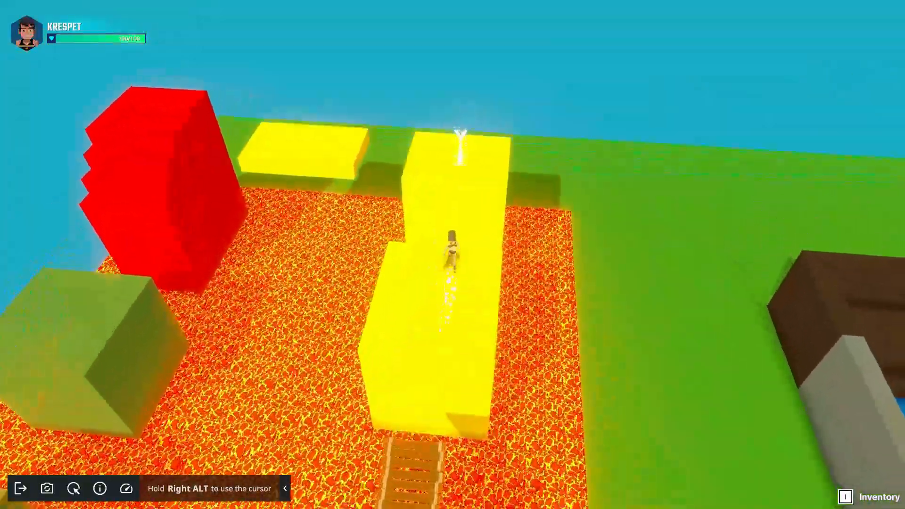
{"action": "key", "text": "w"}
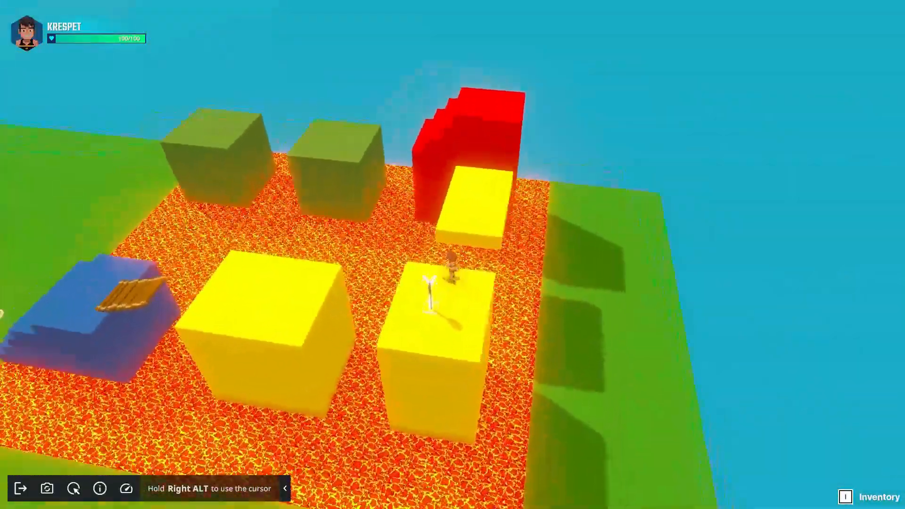
{"action": "key", "text": "space"}
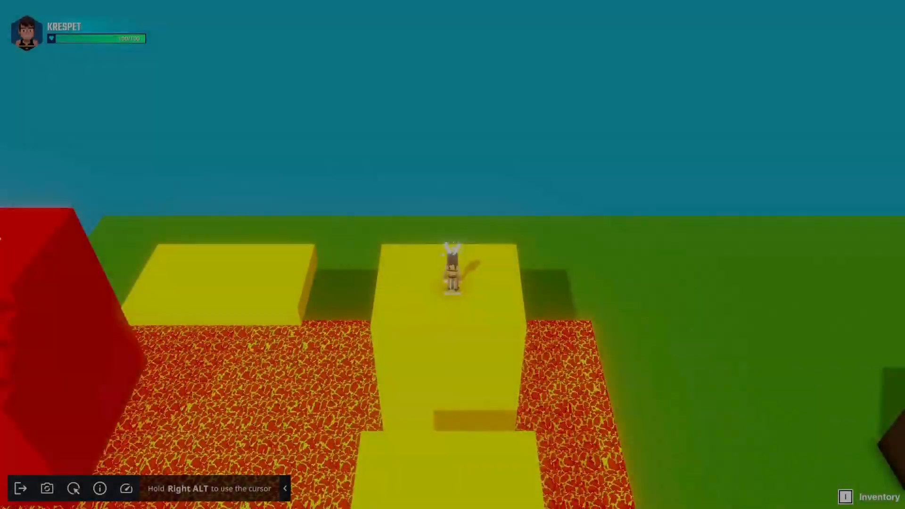
- Continue the playtest over the yellow slab to the red block's checkpoint, test respawning there, and jump onto the green blocks
{"action": "key", "text": "w"}
{"action": "key", "text": "space"}
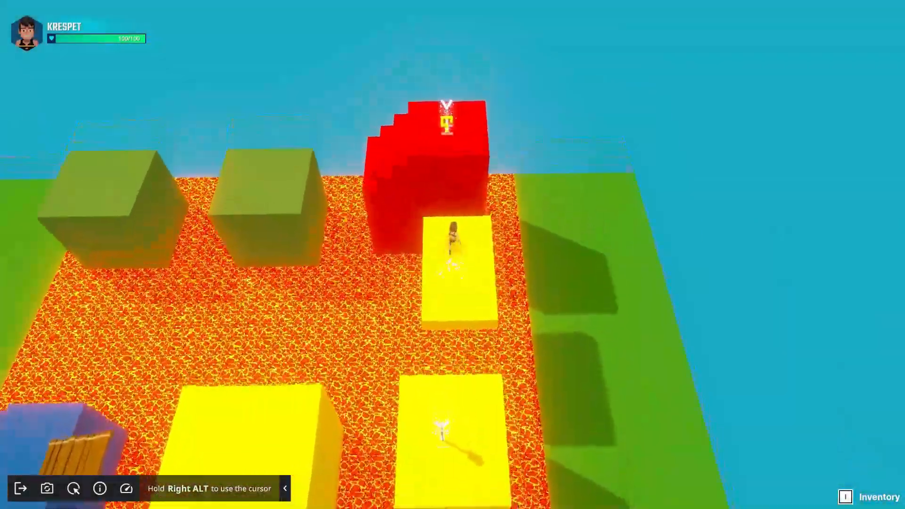
{"action": "key", "text": "w"}
{"action": "key", "text": "space"}
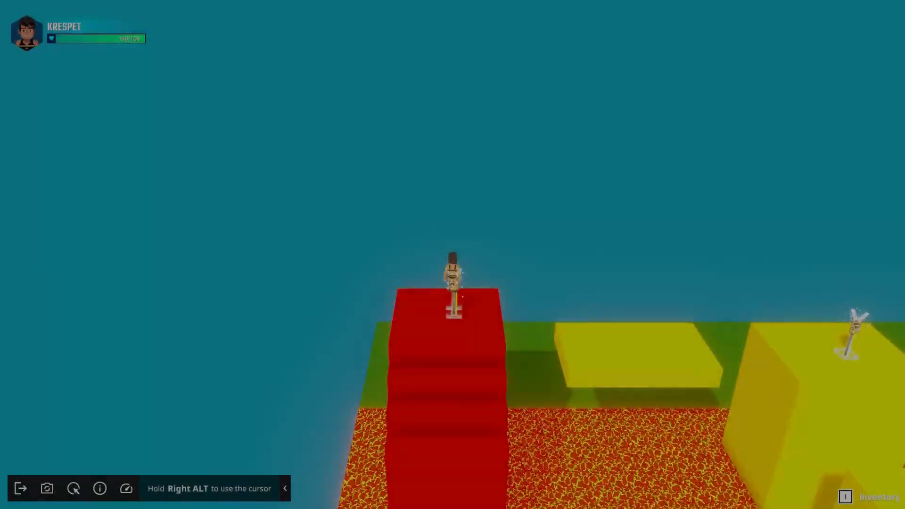
{"action": "key", "text": "w"}
{"action": "key", "text": "space"}
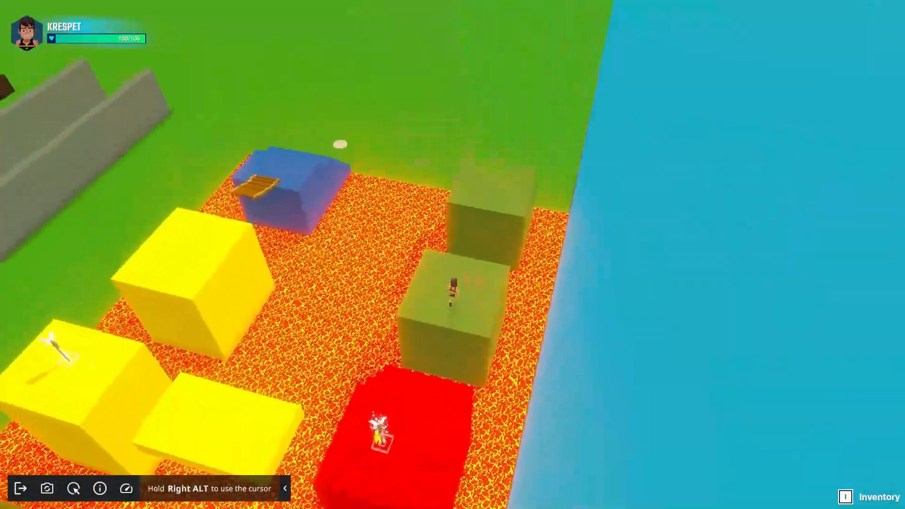
{"action": "key", "text": "space"}
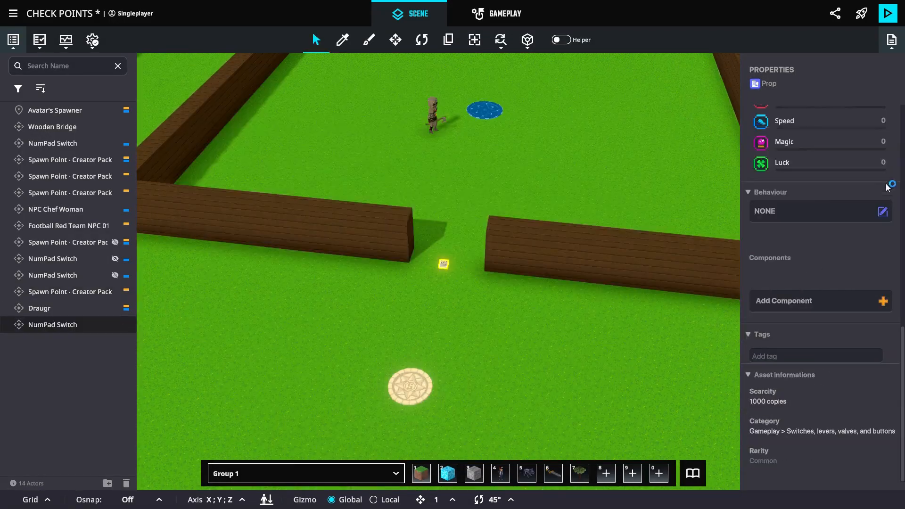
- Add a Trigger Volume component to the NumPad Switch in the wooden fence's gap
{"action": "left_click", "coordinate": [801, 301]}
{"action": "type", "text": "tri"}
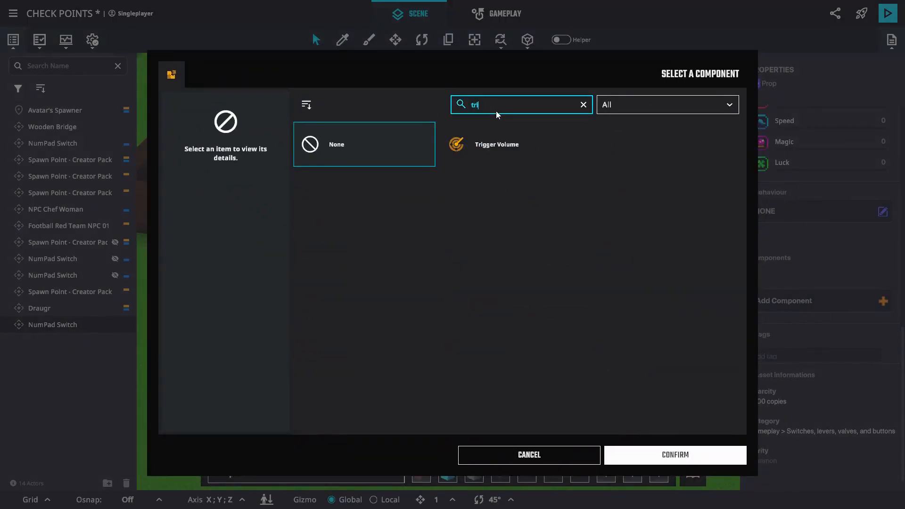
{"action": "left_click", "coordinate": [476, 142]}
{"action": "left_click", "coordinate": [674, 451]}
- Set the switch's Trigger Volume detection area to 1 by 1 by 1
{"action": "scroll", "coordinate": [778, 434], "scroll_direction": "down", "scroll_amount": 3}
{"action": "left_click", "coordinate": [842, 241]}
{"action": "left_click", "coordinate": [837, 271]}
{"action": "left_click", "coordinate": [829, 258]}
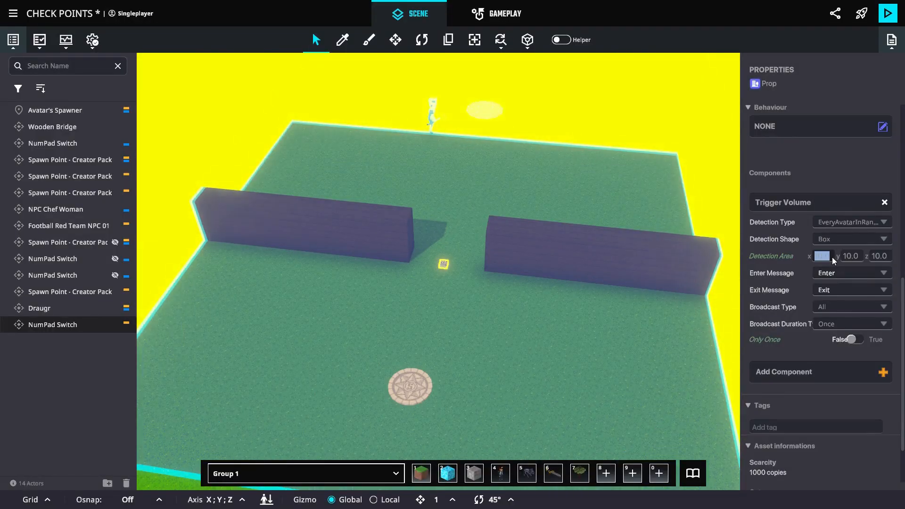
{"action": "type", "text": "1"}
{"action": "left_click", "coordinate": [855, 260]}
{"action": "type", "text": "1"}
{"action": "left_click", "coordinate": [882, 260]}
{"action": "type", "text": "1"}
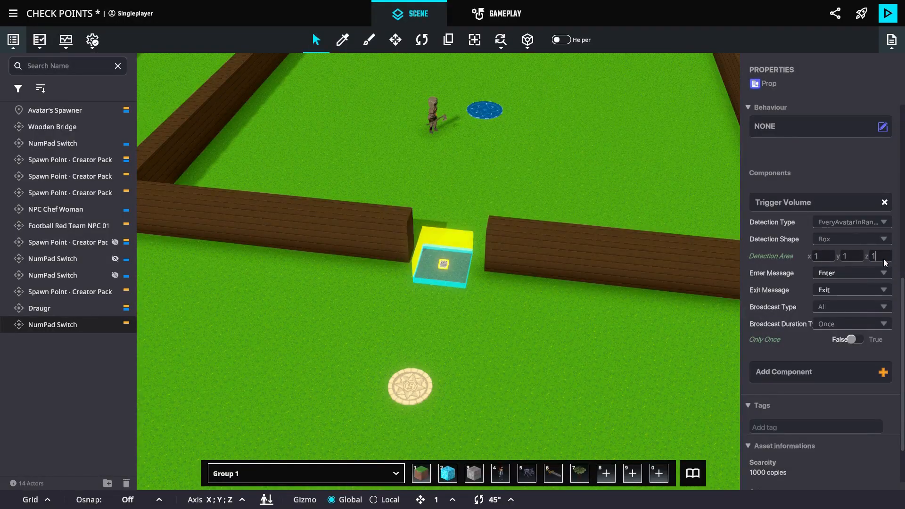
- Adjust the switch's position in the fence gap and set its Trigger Volume's Enter Message to CH1
{"action": "left_click", "coordinate": [395, 41]}
{"action": "left_click", "coordinate": [838, 319]}
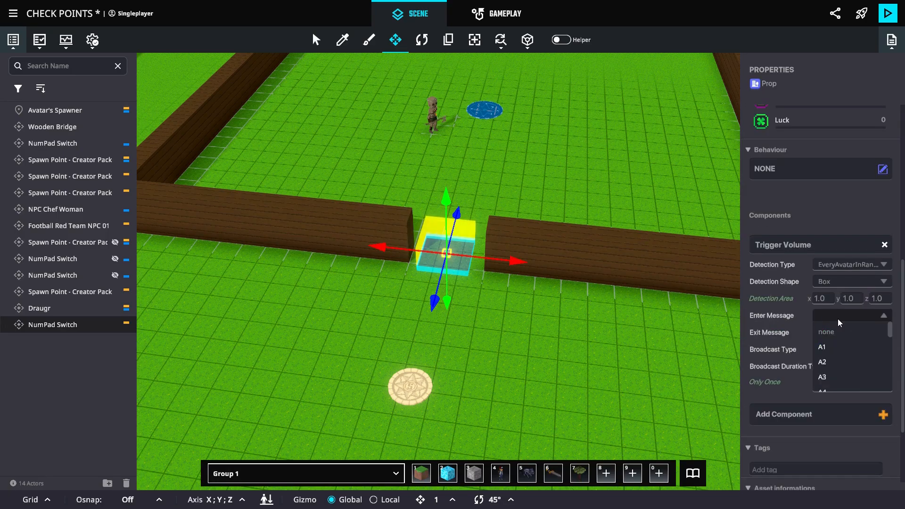
{"action": "type", "text": "ZACH"}
{"action": "key", "text": "BackSpace"}
{"action": "key", "text": "BackSpace"}
{"action": "key", "text": "BackSpace"}
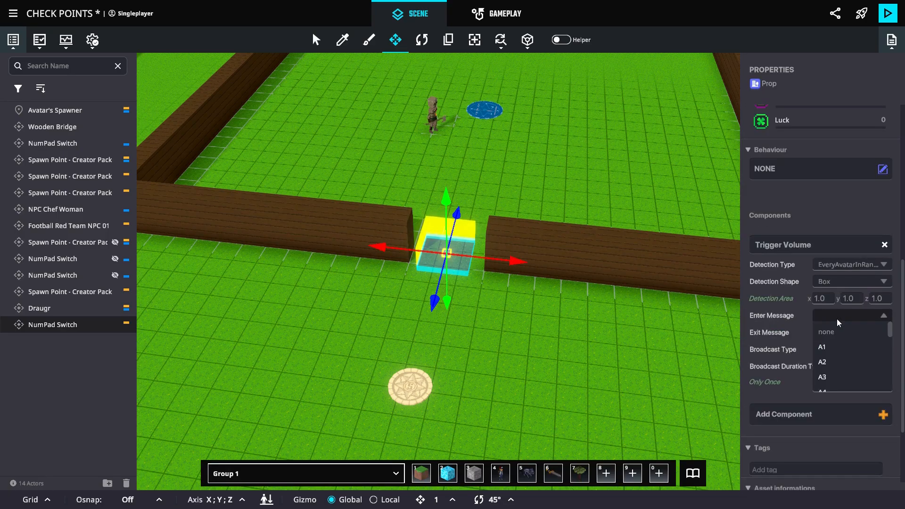
{"action": "type", "text": "CH1"}
{"action": "key", "text": "Return"}
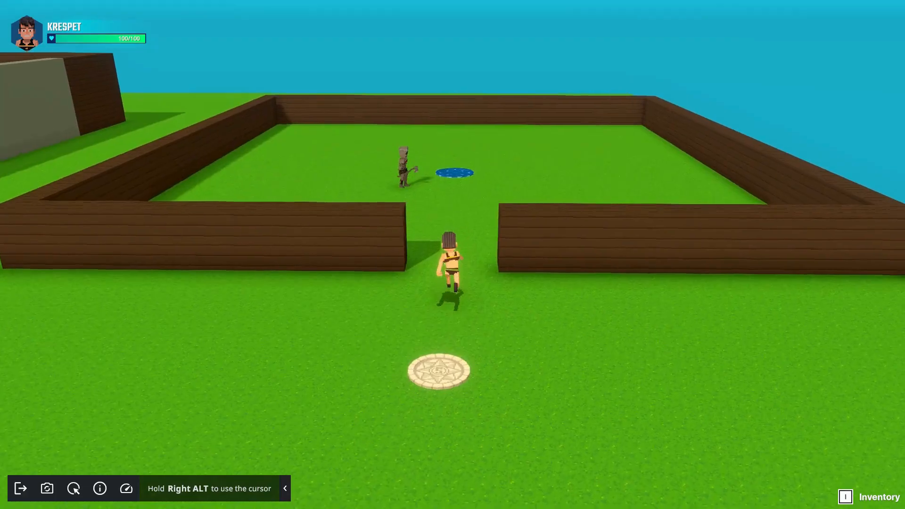
- Playtest the fenced arena by entering through the switch's gap and letting the Draugr defeat the avatar to test the checkpoint
{"action": "key", "text": "w"}
{"action": "key", "text": "w"}
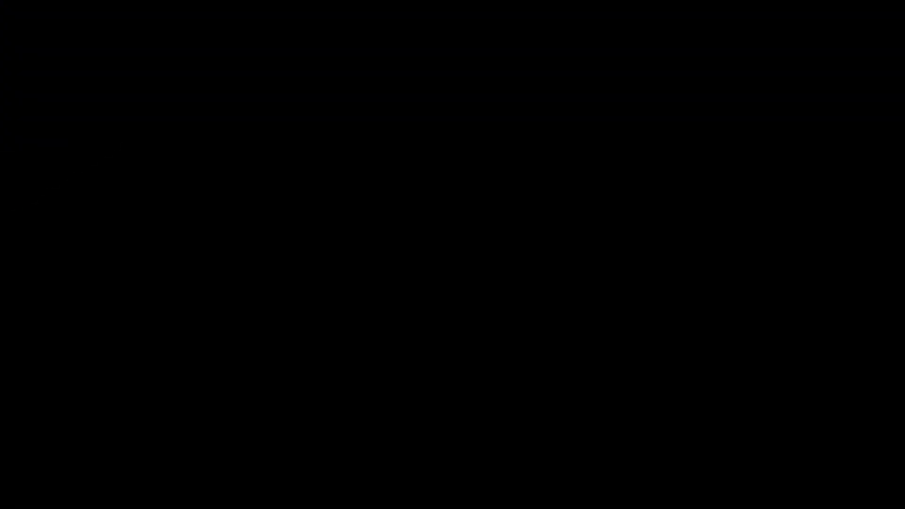
{"action": "key", "text": "w"}
{"action": "key", "text": "w"}
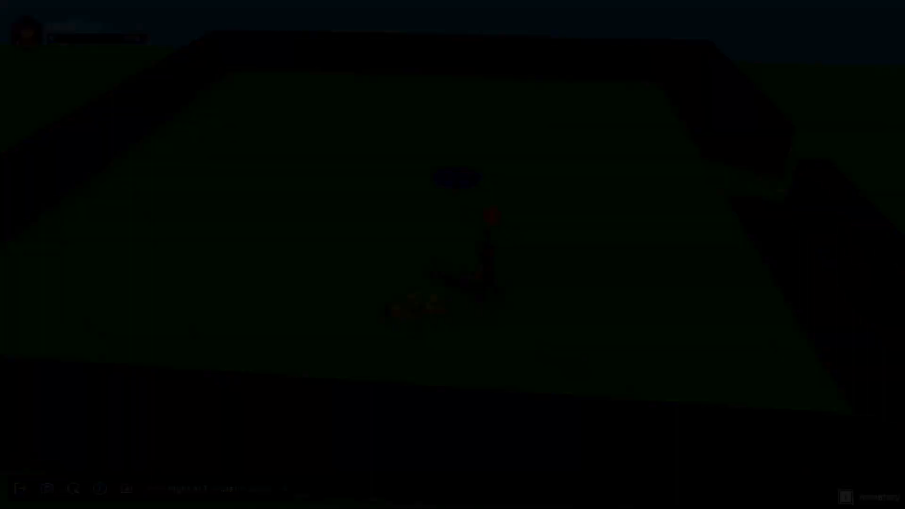
{"action": "key", "text": "w"}
{"action": "key", "text": "s"}
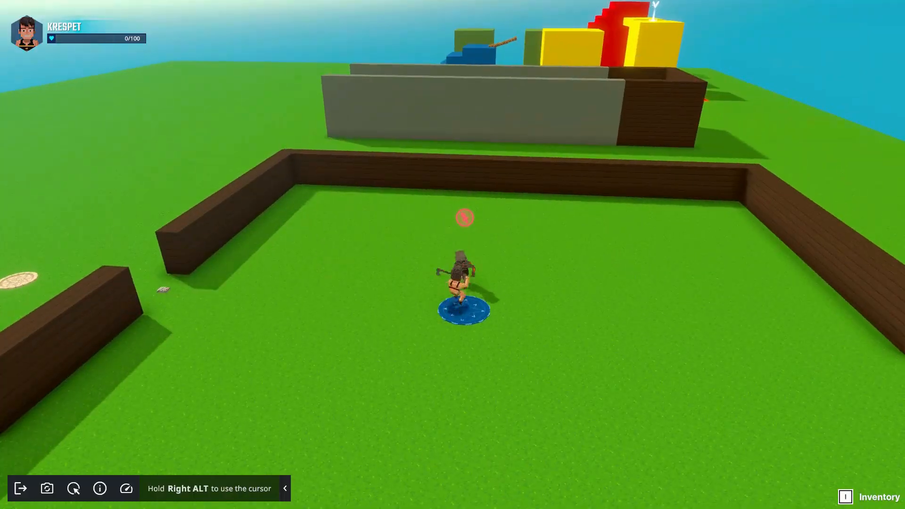
- Run and jump around the arena's blue spawn point while evading the Draugr to observe the respawn behavior
{"action": "key", "text": "w"}
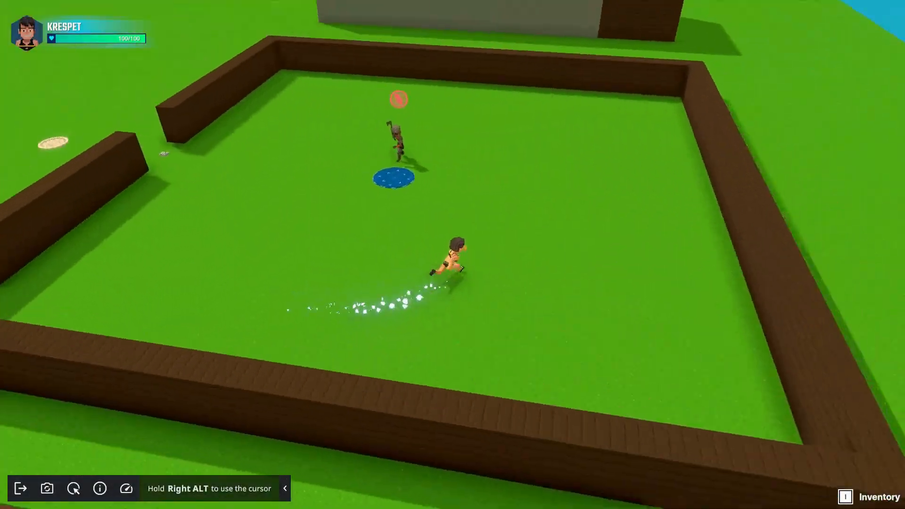
{"action": "key", "text": "a"}
{"action": "key", "text": "w"}
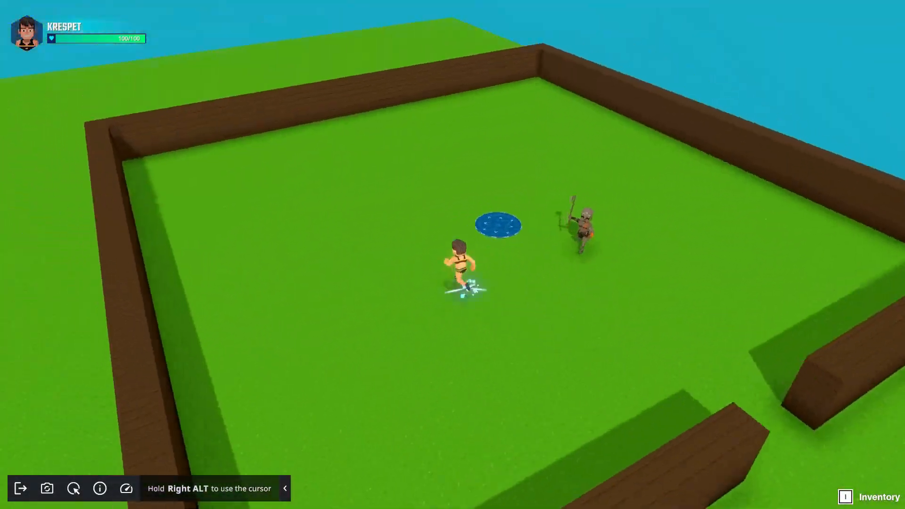
{"action": "key", "text": "space"}
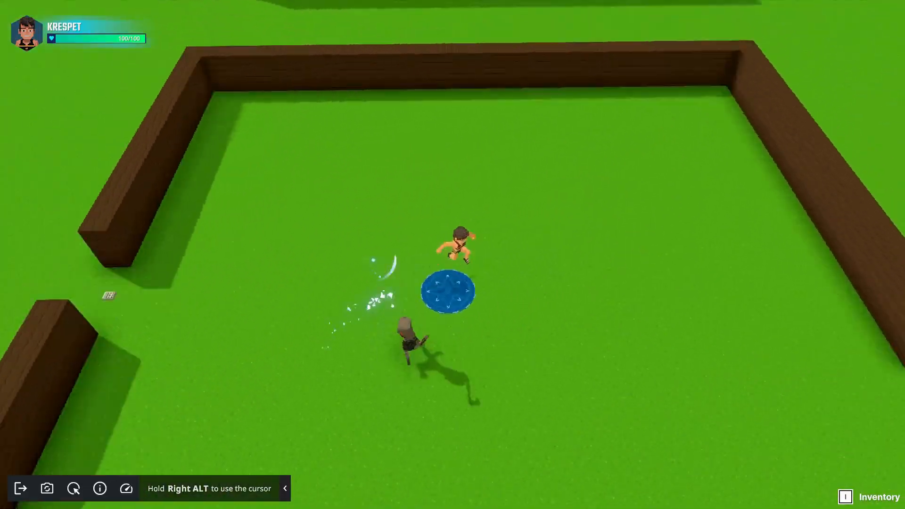
{"action": "key", "text": "d"}
{"action": "key", "text": "d"}
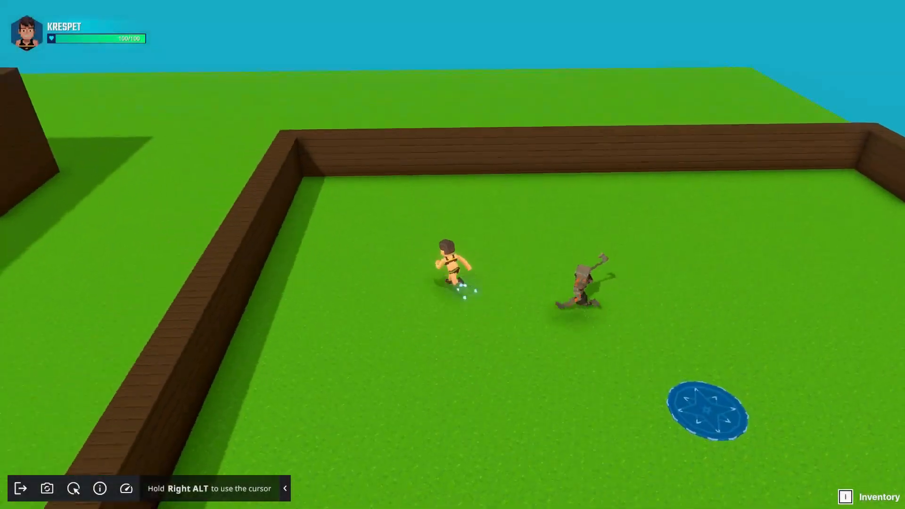
{"action": "key", "text": "space"}
{"action": "key", "text": "w"}
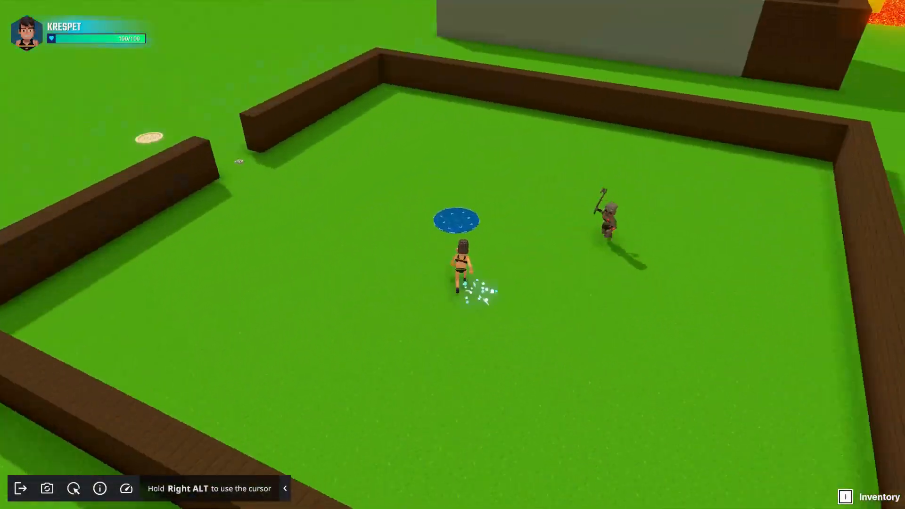
{"action": "key", "text": "d"}
{"action": "key", "text": "space"}
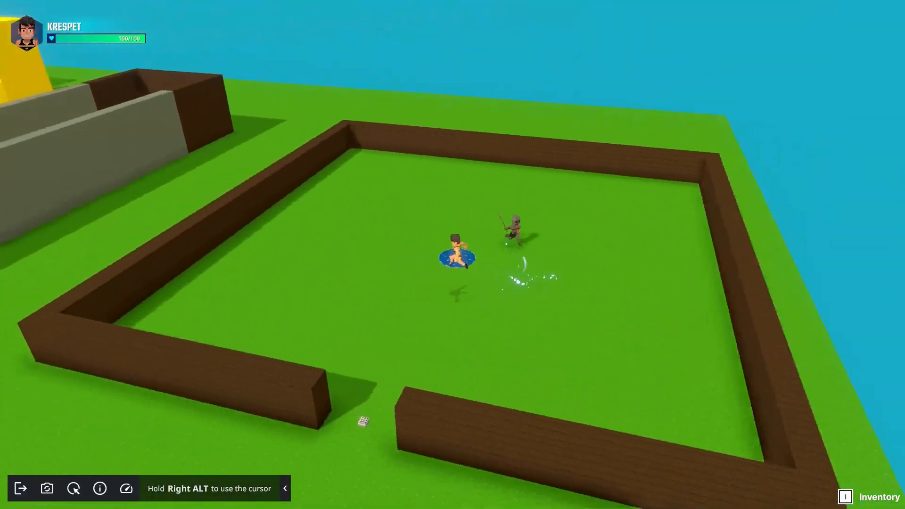